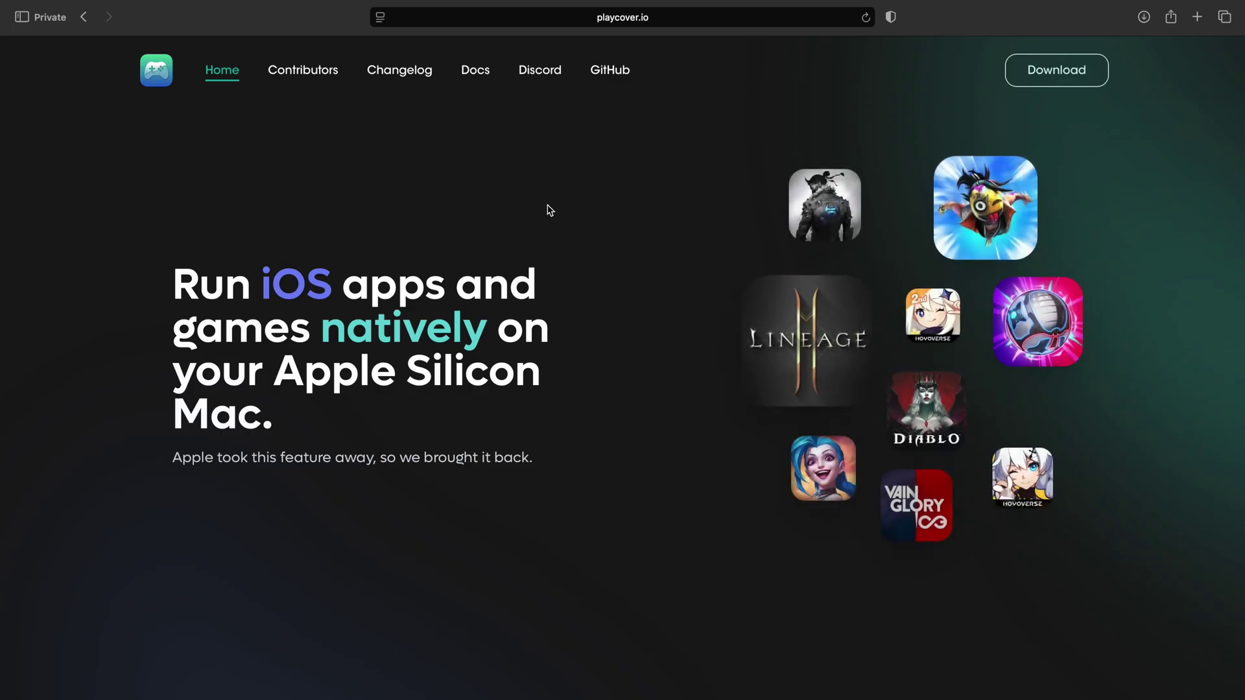
Download the latest PlayCover release, PlayCover_3.1.0.dmg, from playcover.io into Downloads
{"action": "left_click", "coordinate": [1057, 72]}
{"action": "left_click", "coordinate": [940, 308]}
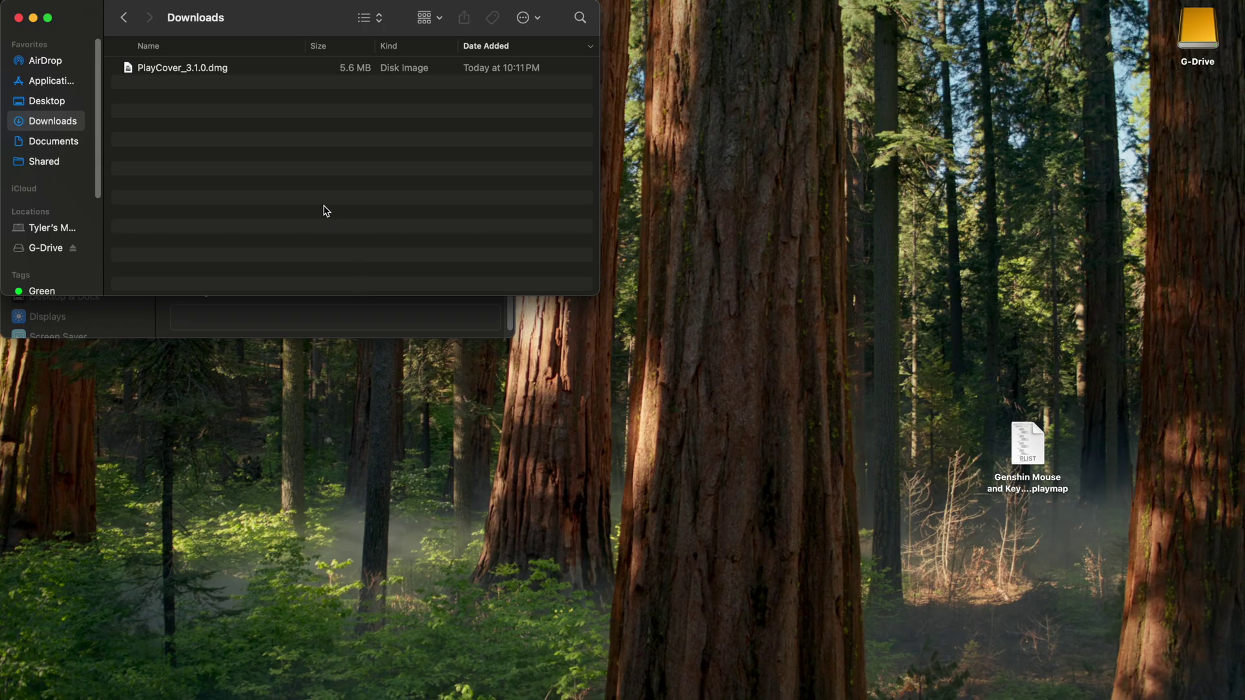
Install PlayCover from the disk image into Applications and launch it, confirming the security prompt
{"action": "double_click", "coordinate": [167, 67]}
{"action": "left_click_drag", "start_coordinate": [200, 542], "coordinate": [287, 589]}
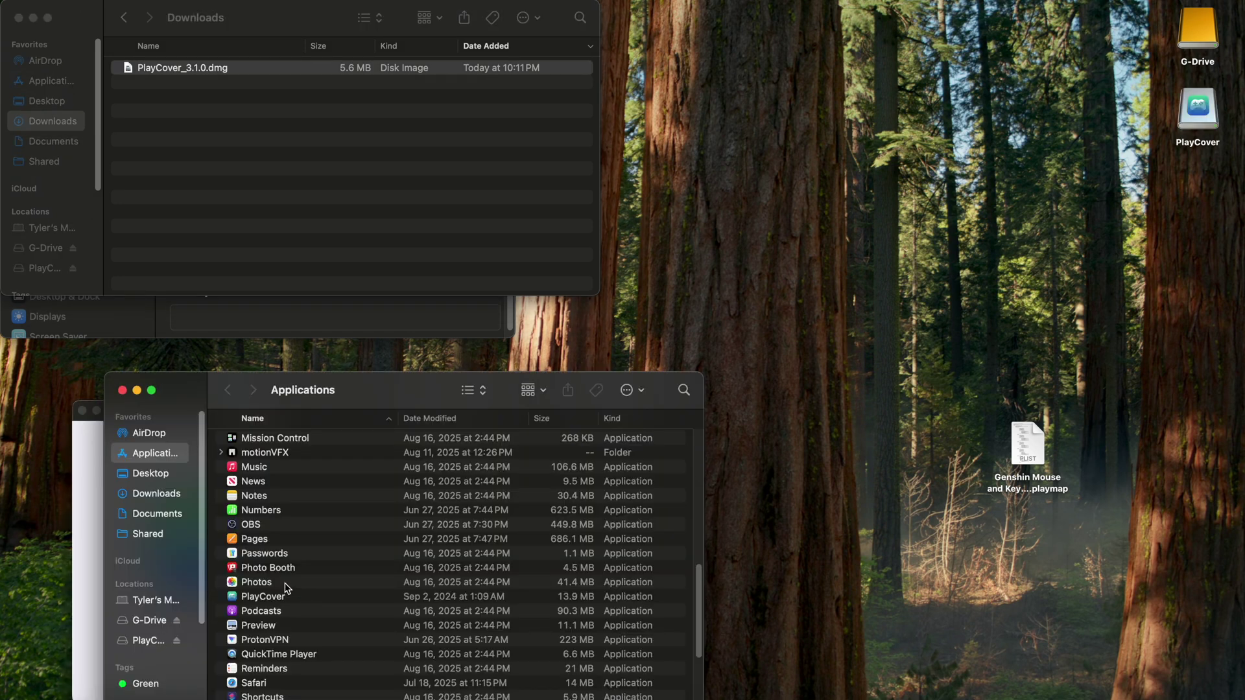
{"action": "double_click", "coordinate": [252, 598]}
{"action": "left_click", "coordinate": [666, 305]}
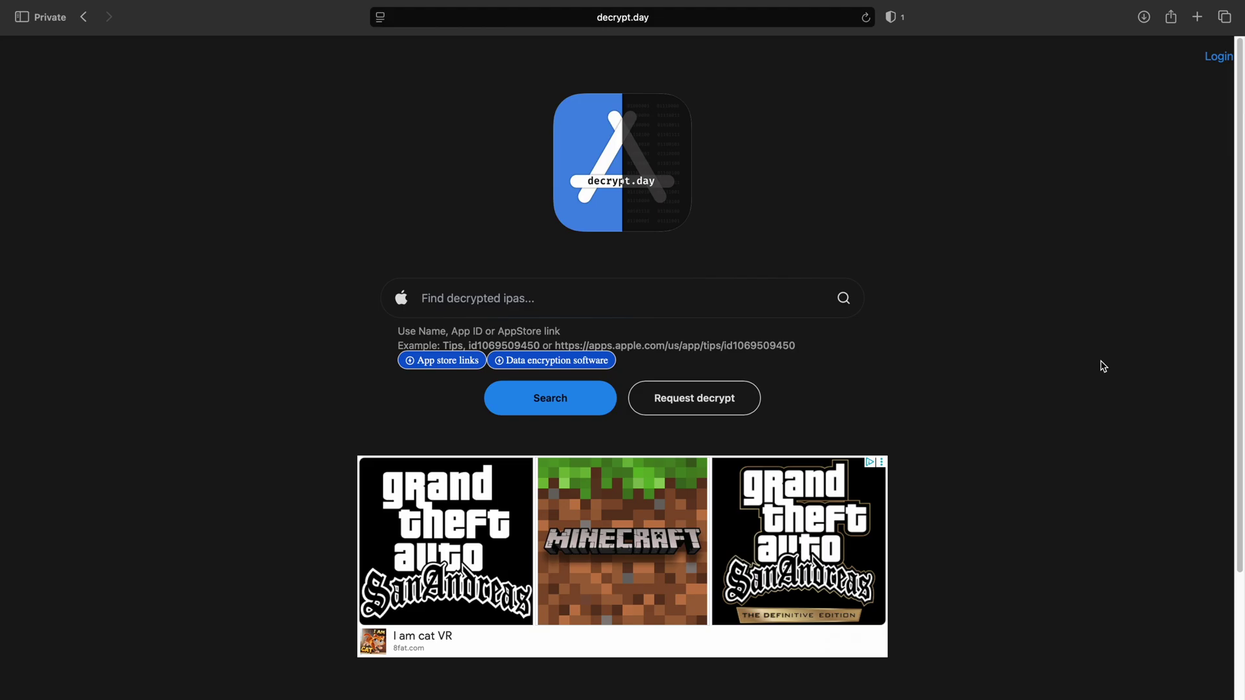
Sign in to decrypt.day, search 'genshin impact' and open its app page
{"action": "left_click", "coordinate": [1220, 63]}
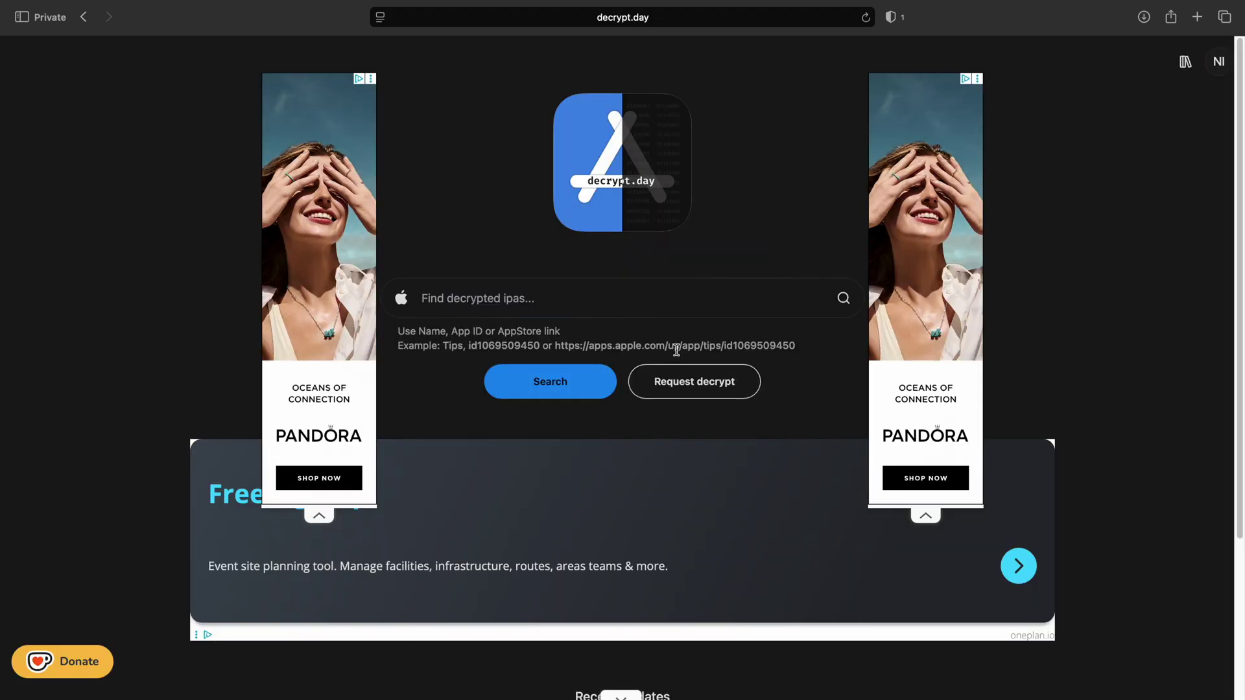
{"action": "left_click", "coordinate": [460, 299]}
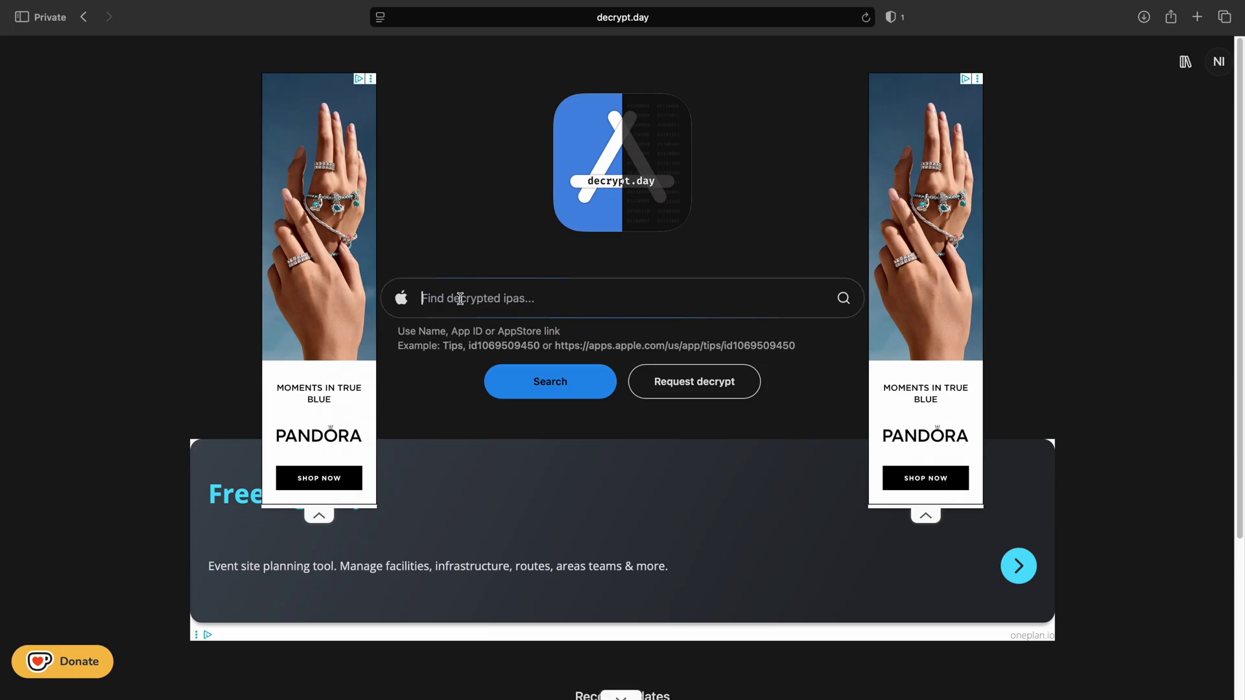
{"action": "type", "text": "genshin impact"}
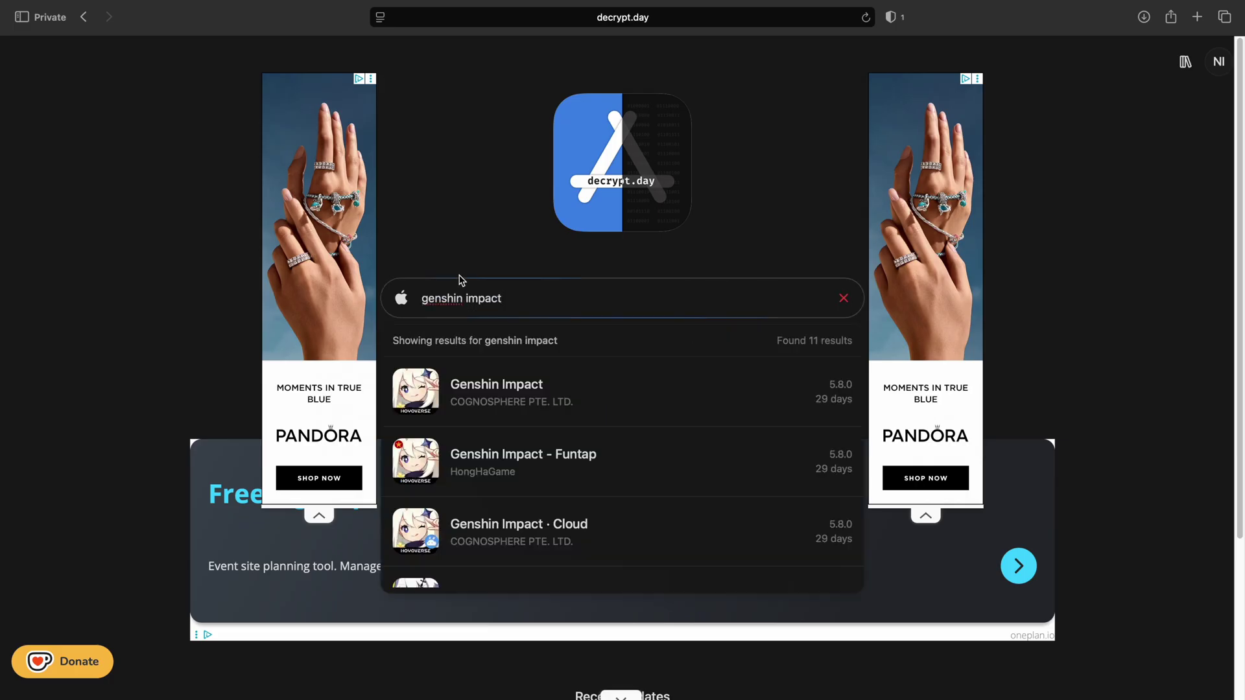
{"action": "left_click", "coordinate": [485, 389]}
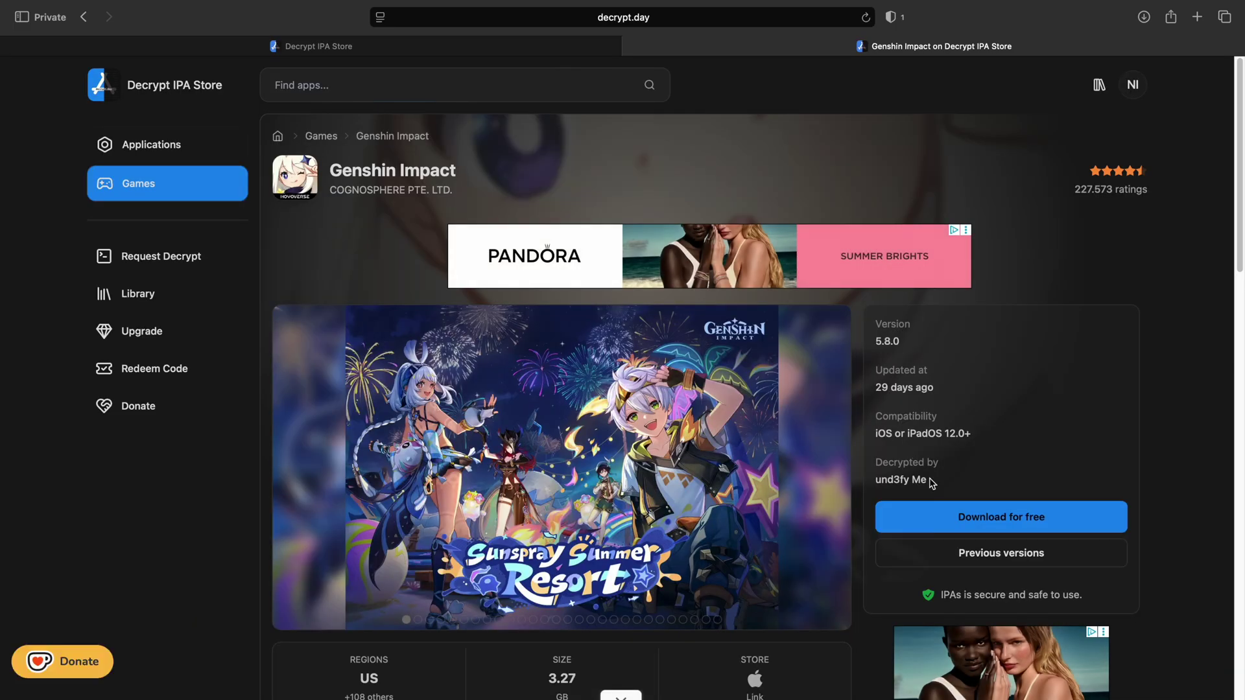
Download the Genshin Impact 5.8.0 IPA using free Download #6
{"action": "left_click", "coordinate": [985, 523]}
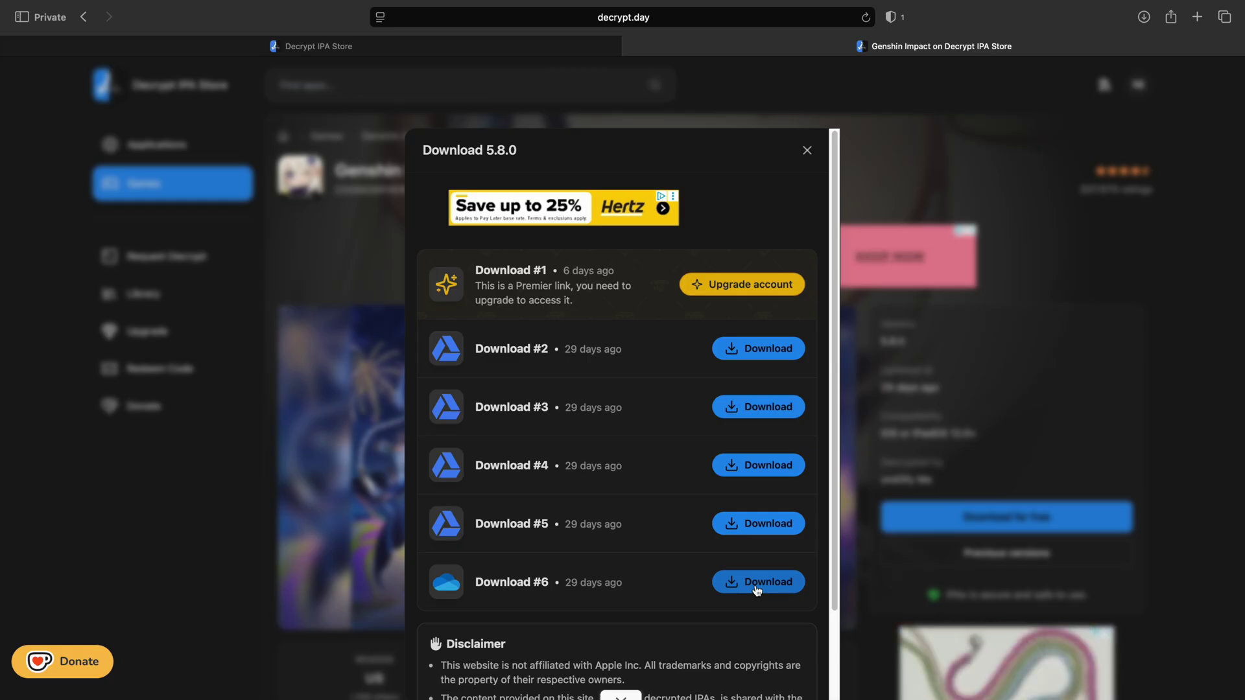
{"action": "left_click", "coordinate": [757, 583]}
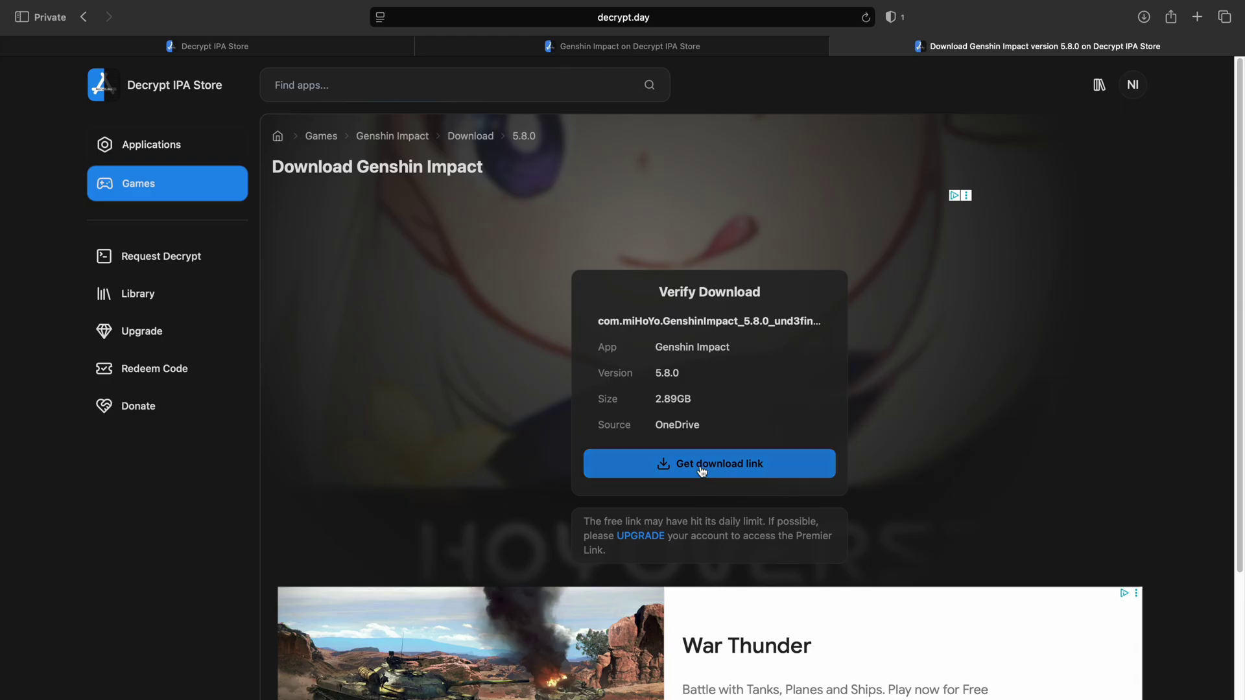
{"action": "left_click", "coordinate": [712, 464]}
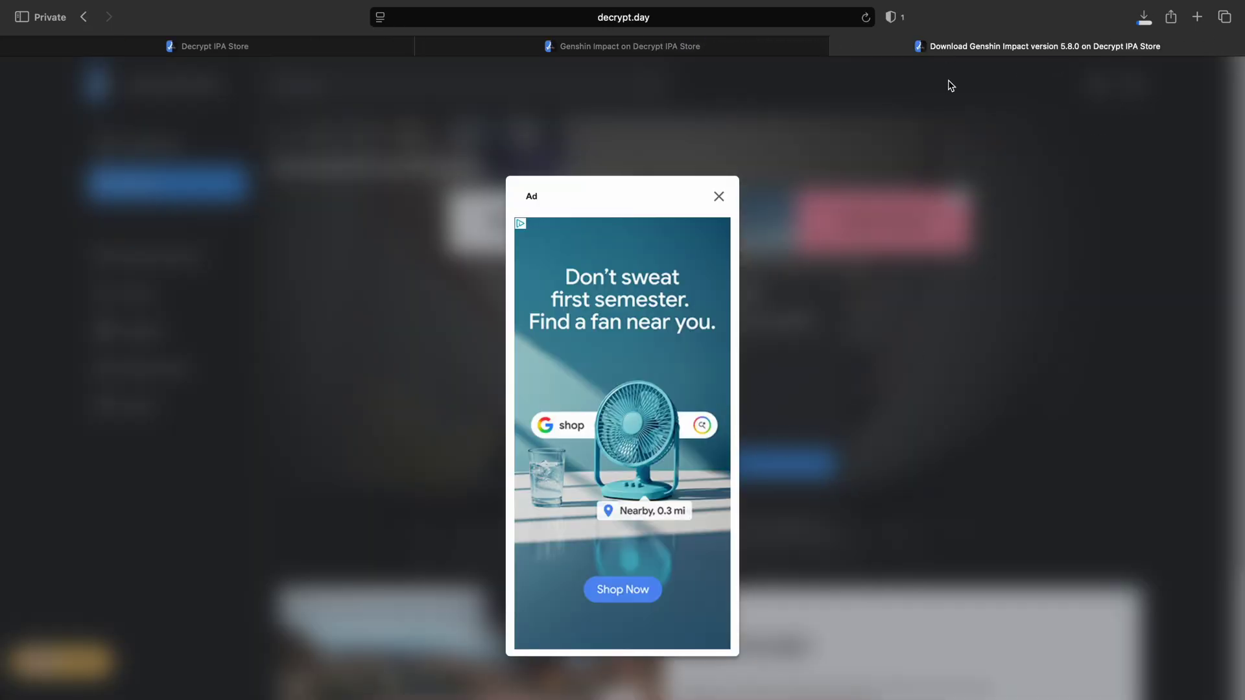
{"action": "left_click", "coordinate": [661, 50]}
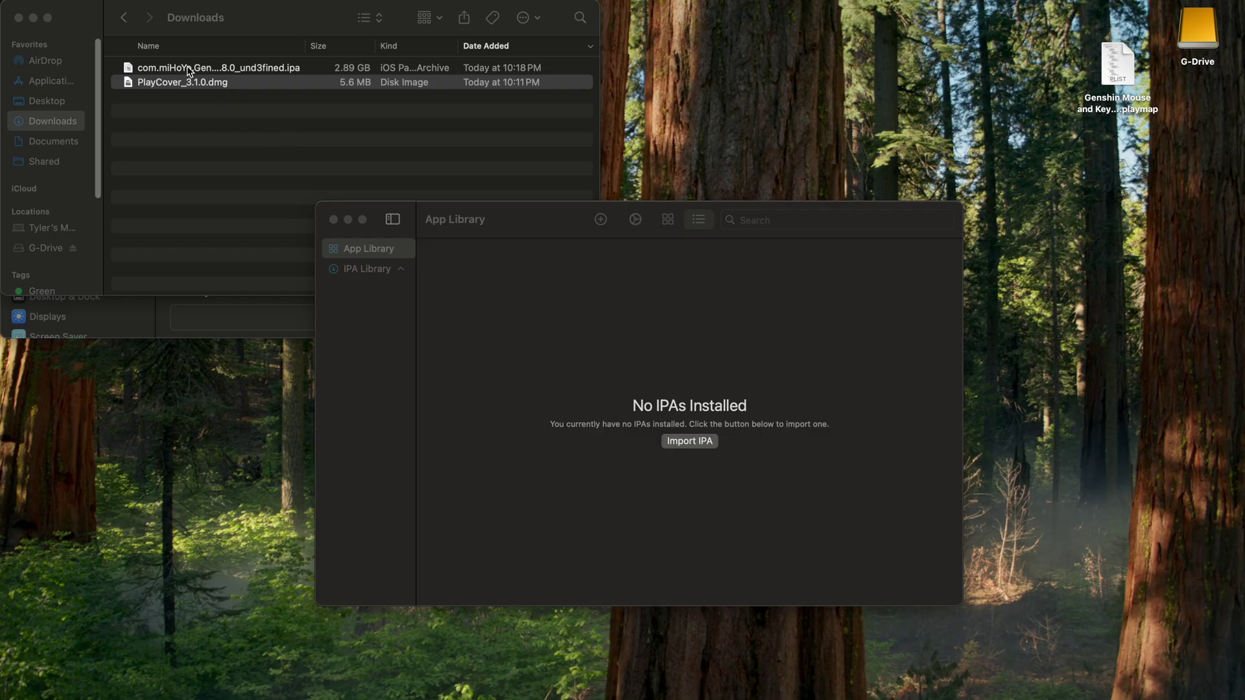
Drag the Genshin Impact IPA into PlayCover's App Library and launch the game
{"action": "left_click_drag", "start_coordinate": [192, 70], "coordinate": [661, 415]}
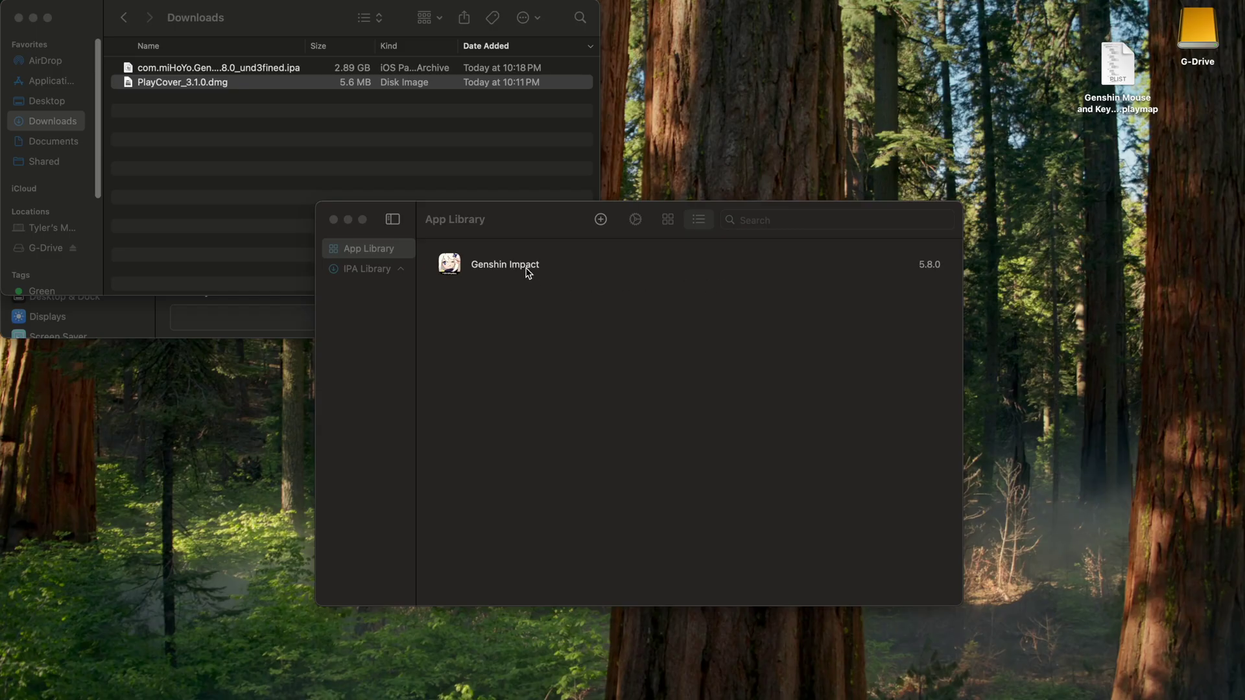
{"action": "key", "text": "ctrl+Right"}
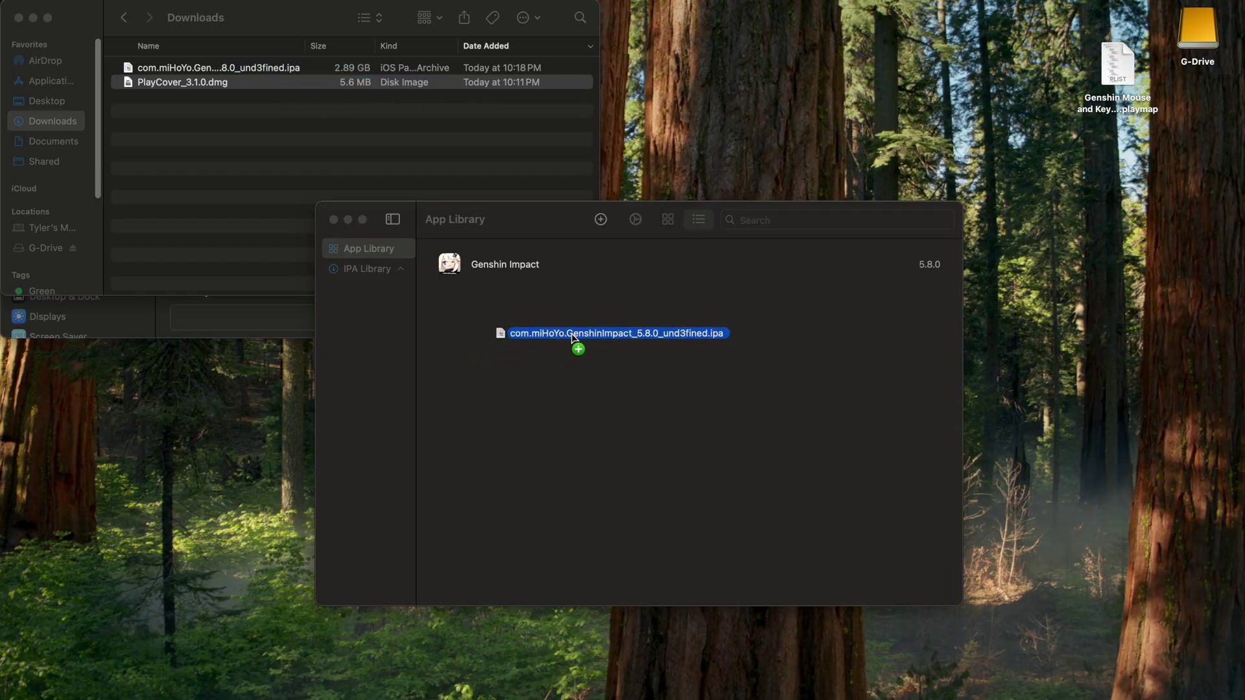
{"action": "left_click_drag", "start_coordinate": [574, 338], "coordinate": [283, 129]}
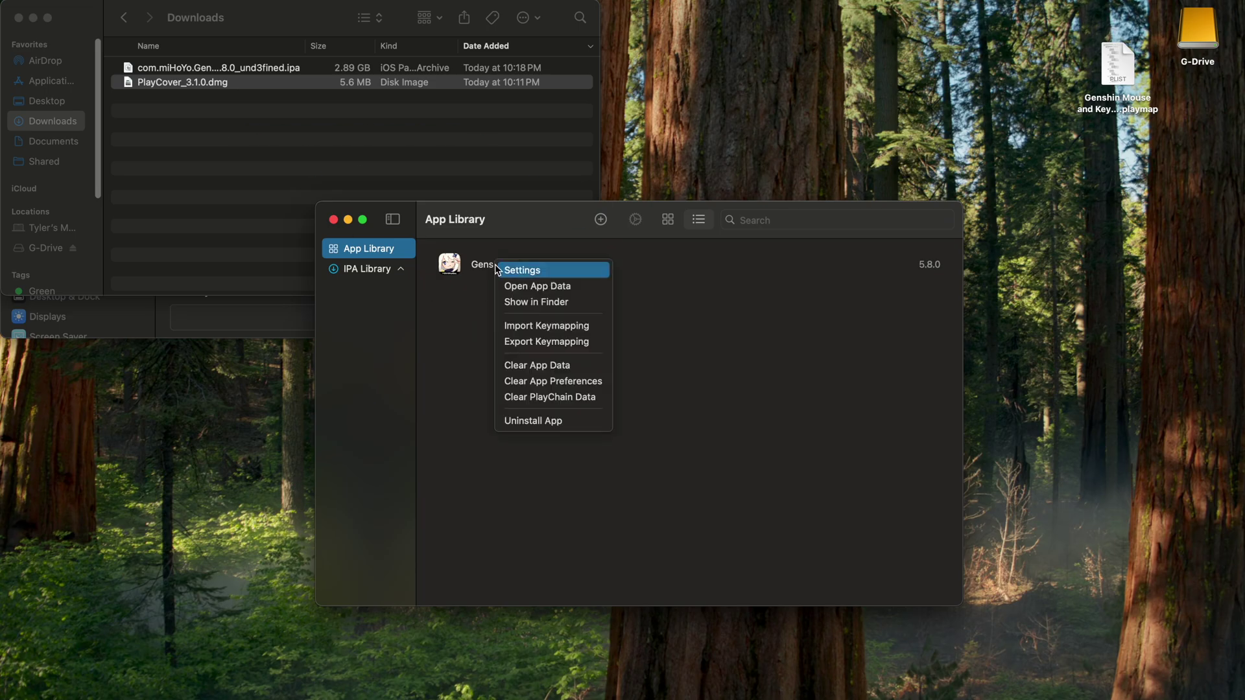
{"action": "left_click", "coordinate": [670, 477]}
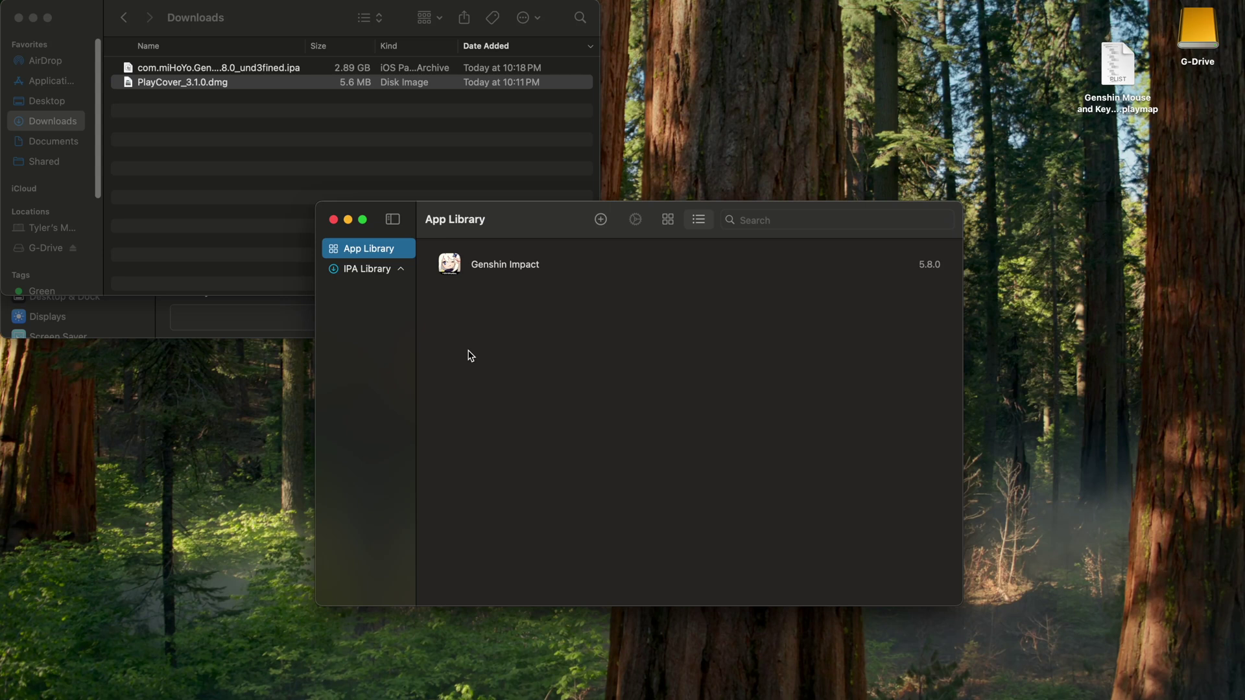
{"action": "double_click", "coordinate": [504, 267]}
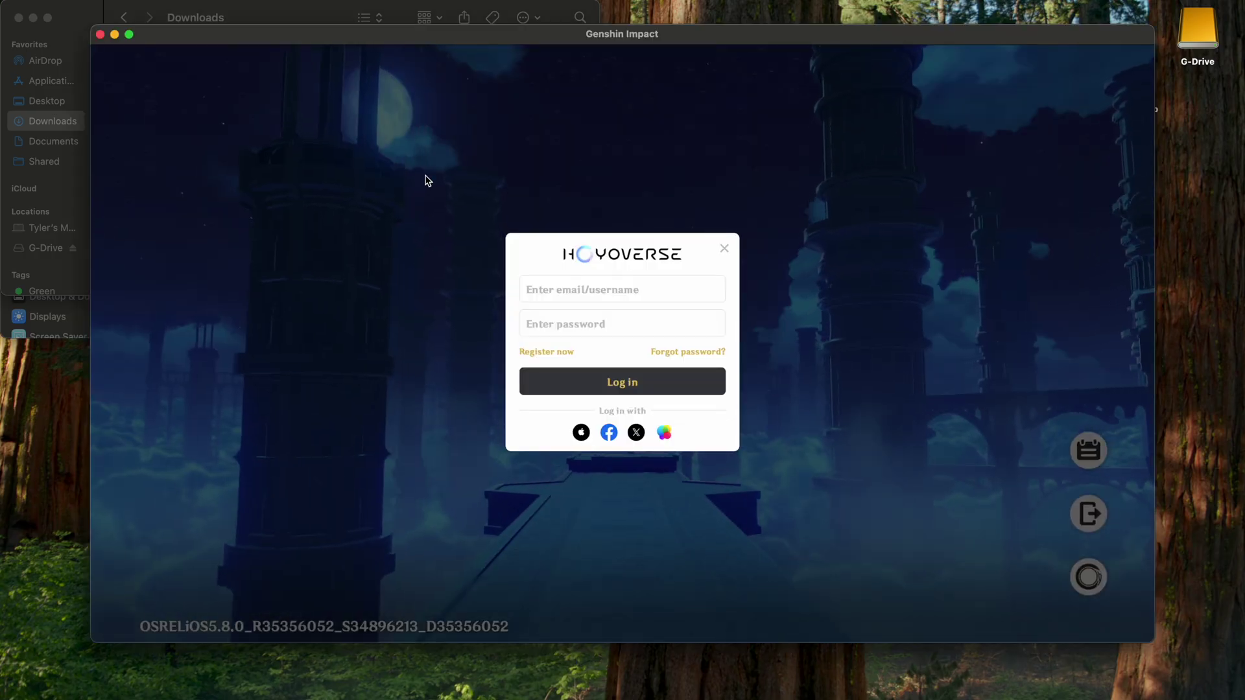
Put the game in full screen, sign in, and agree to all terms and policies
{"action": "left_click", "coordinate": [130, 34]}
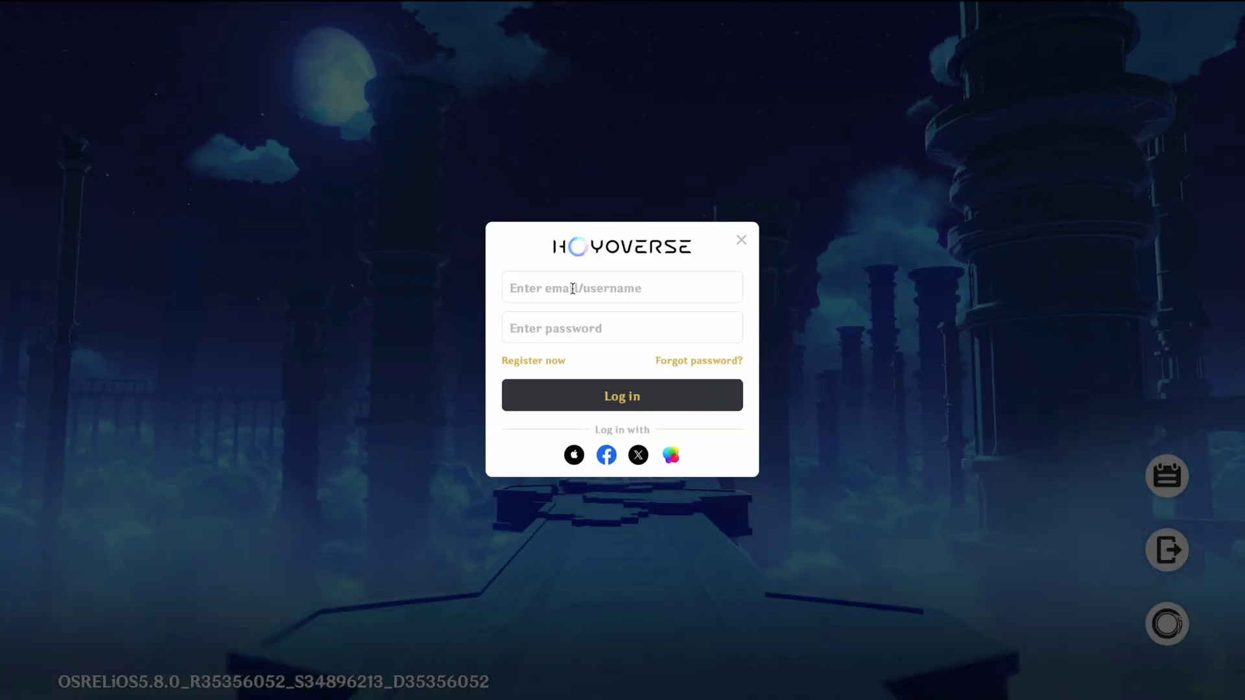
{"action": "left_click", "coordinate": [572, 288]}
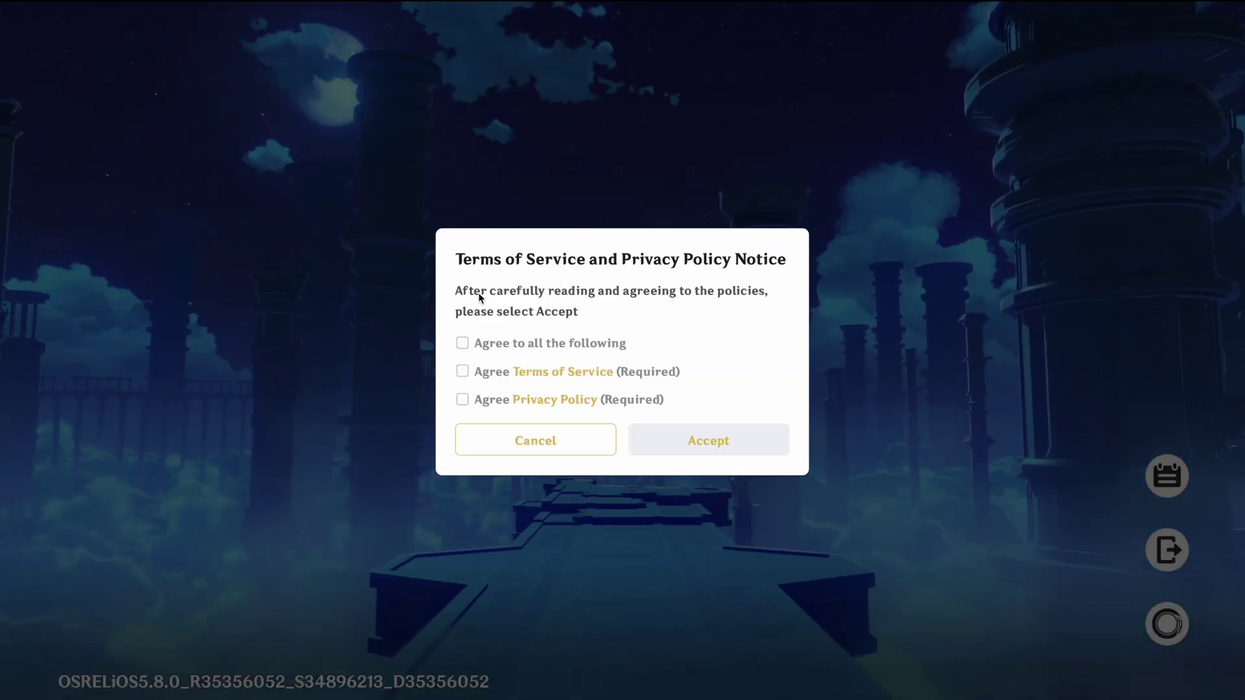
{"action": "left_click", "coordinate": [463, 344]}
{"action": "left_click", "coordinate": [703, 439]}
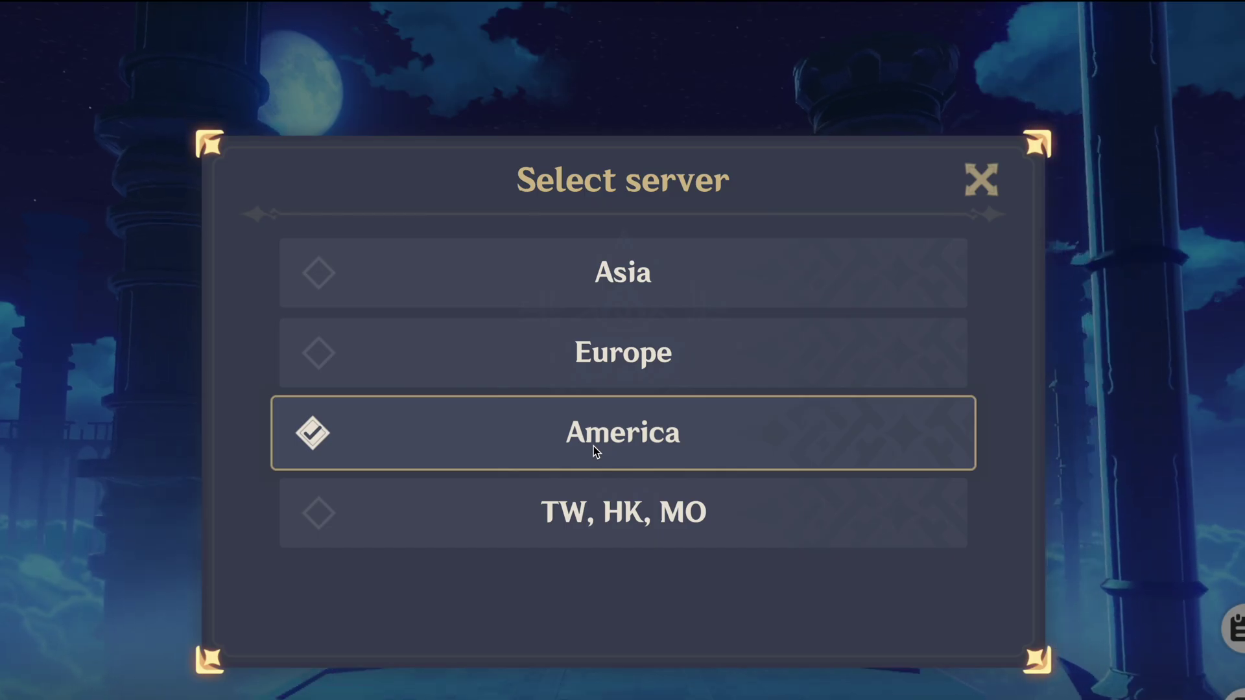
Choose the America server, start the game, and select resources to download
{"action": "left_click", "coordinate": [594, 446]}
{"action": "left_click", "coordinate": [624, 403]}
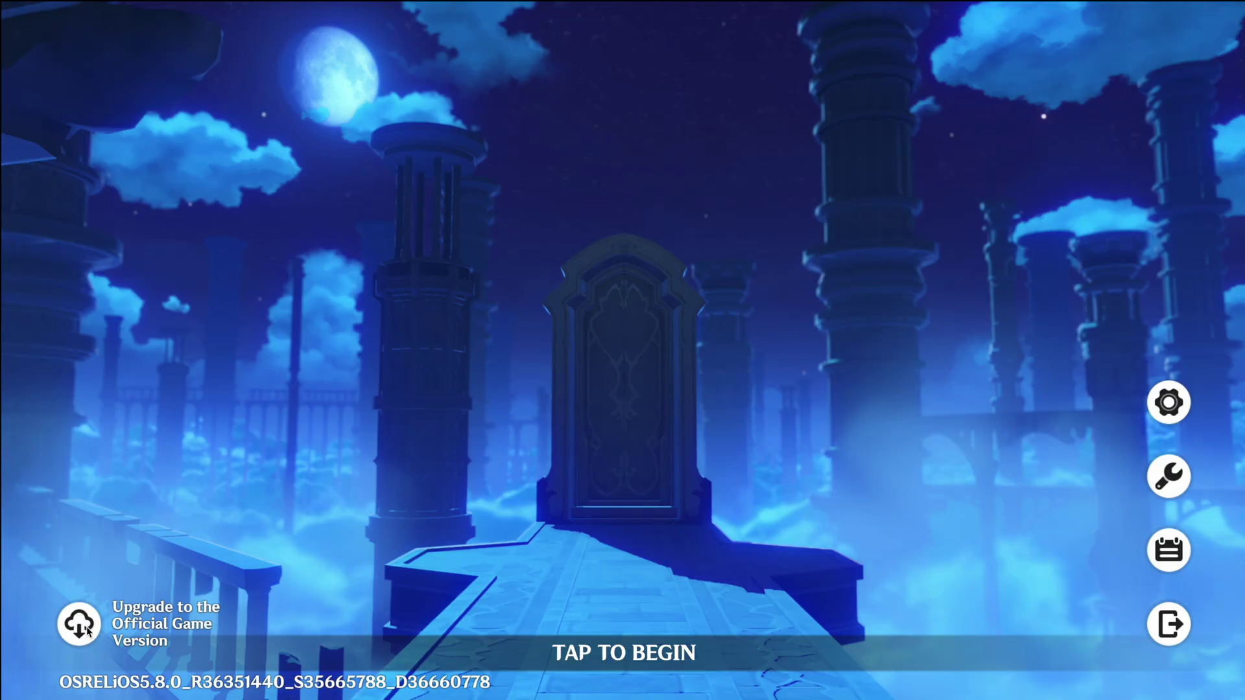
{"action": "left_click", "coordinate": [75, 624]}
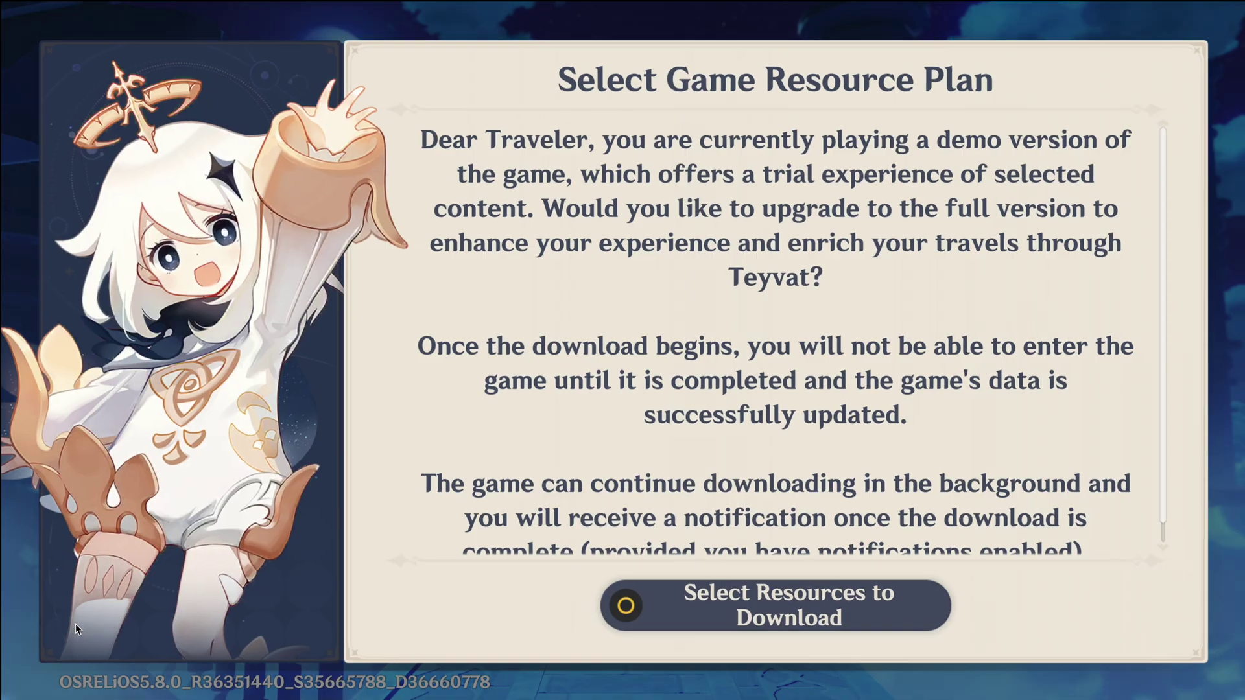
{"action": "left_click", "coordinate": [726, 616]}
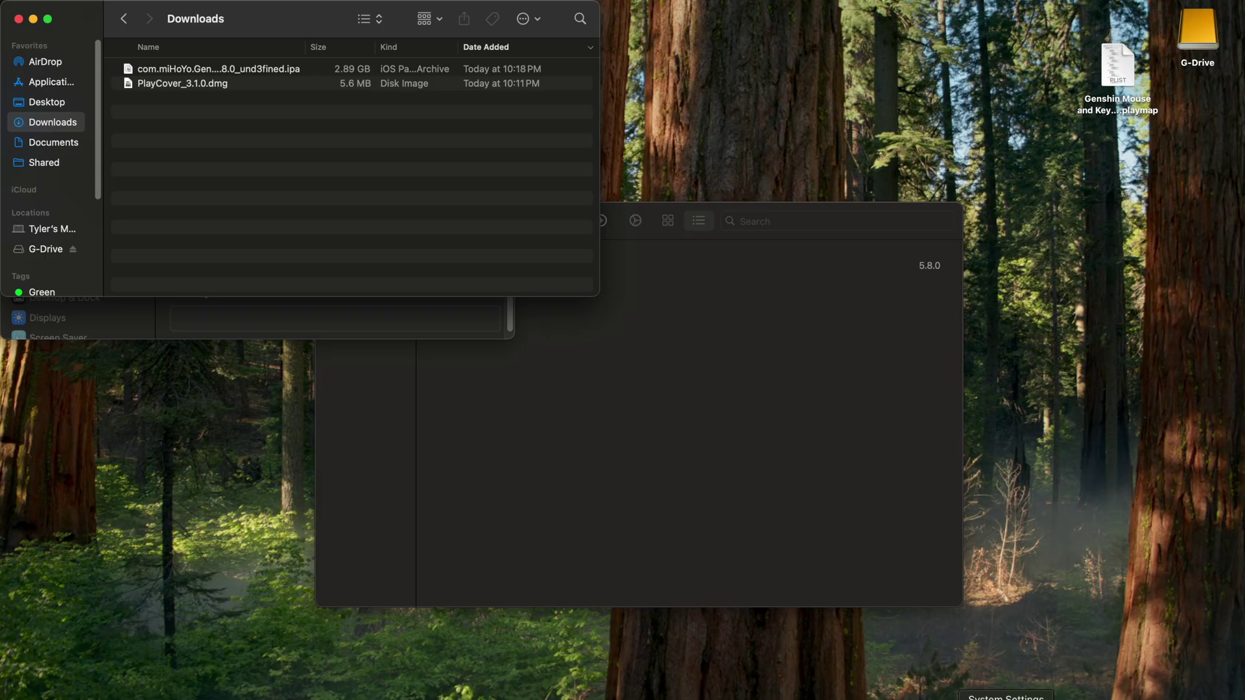
Find the DualSense Wireless Controller under Nearby Devices in Bluetooth settings
{"action": "left_click", "coordinate": [1006, 699]}
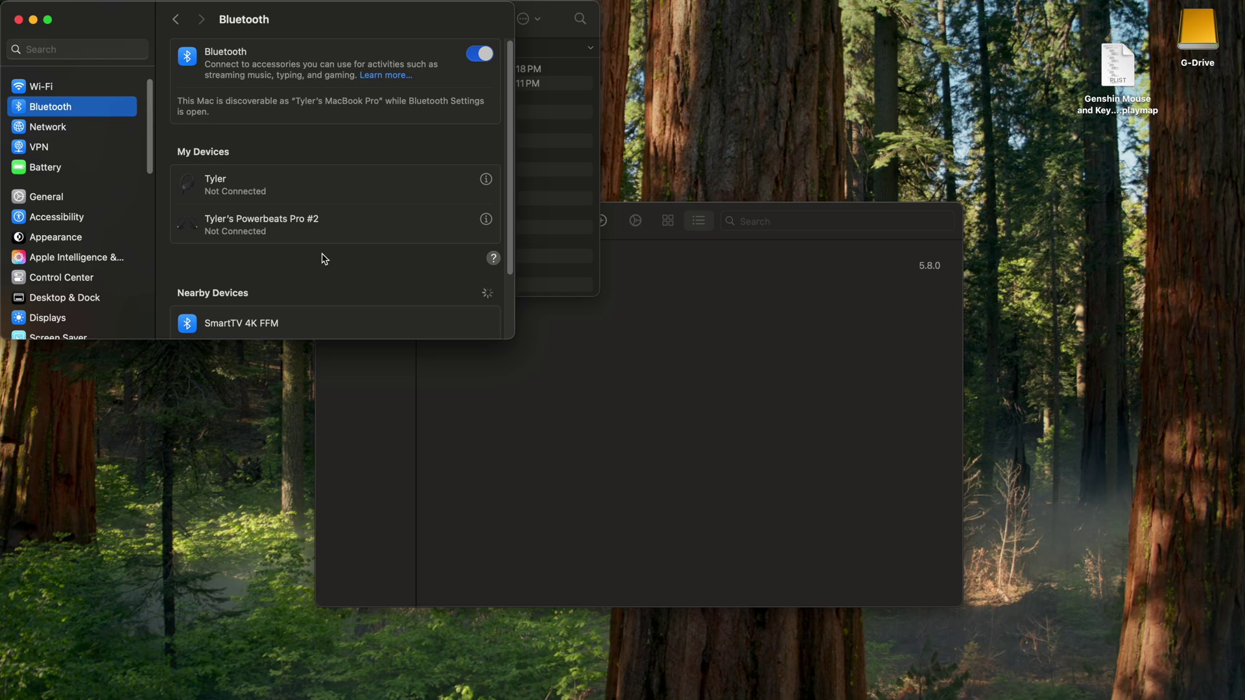
{"action": "scroll", "coordinate": [353, 245], "scroll_direction": "down", "scroll_amount": 3}
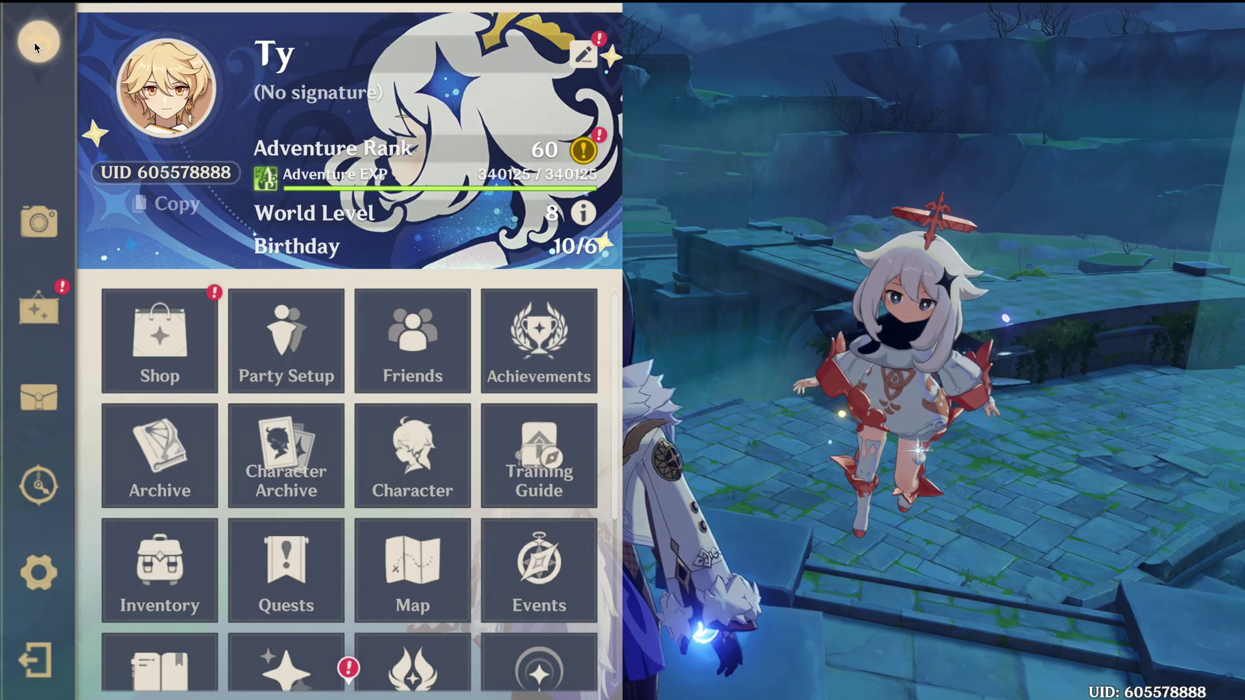
{"action": "key", "text": "Escape"}
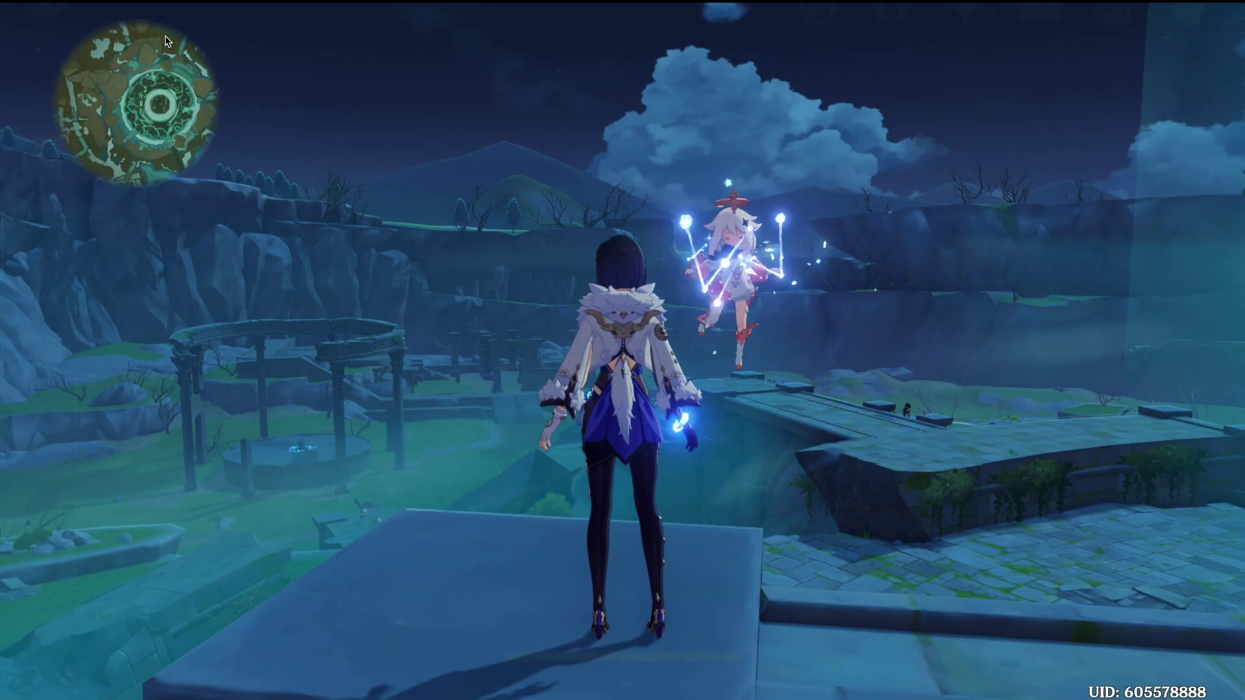
Choose a Control Type from the dropdown in the game's Settings > Controls
{"action": "key", "text": "Escape"}
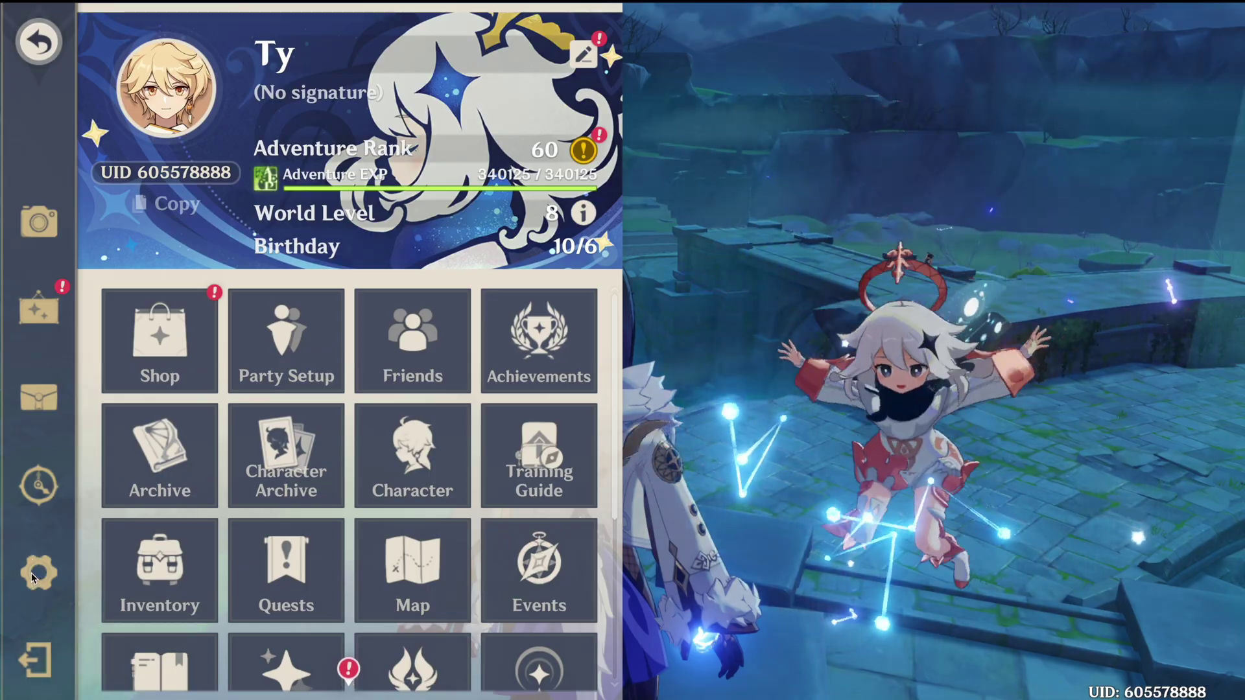
{"action": "left_click", "coordinate": [34, 575]}
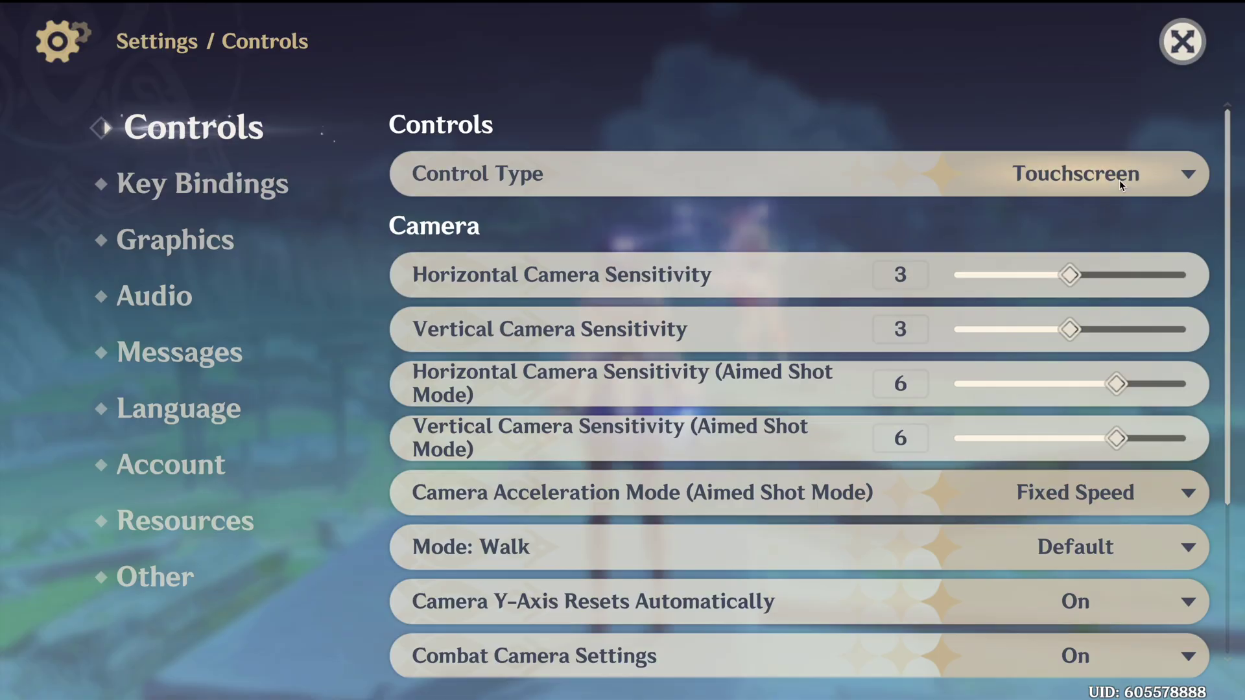
{"action": "left_click", "coordinate": [1119, 181]}
{"action": "left_click", "coordinate": [1119, 256]}
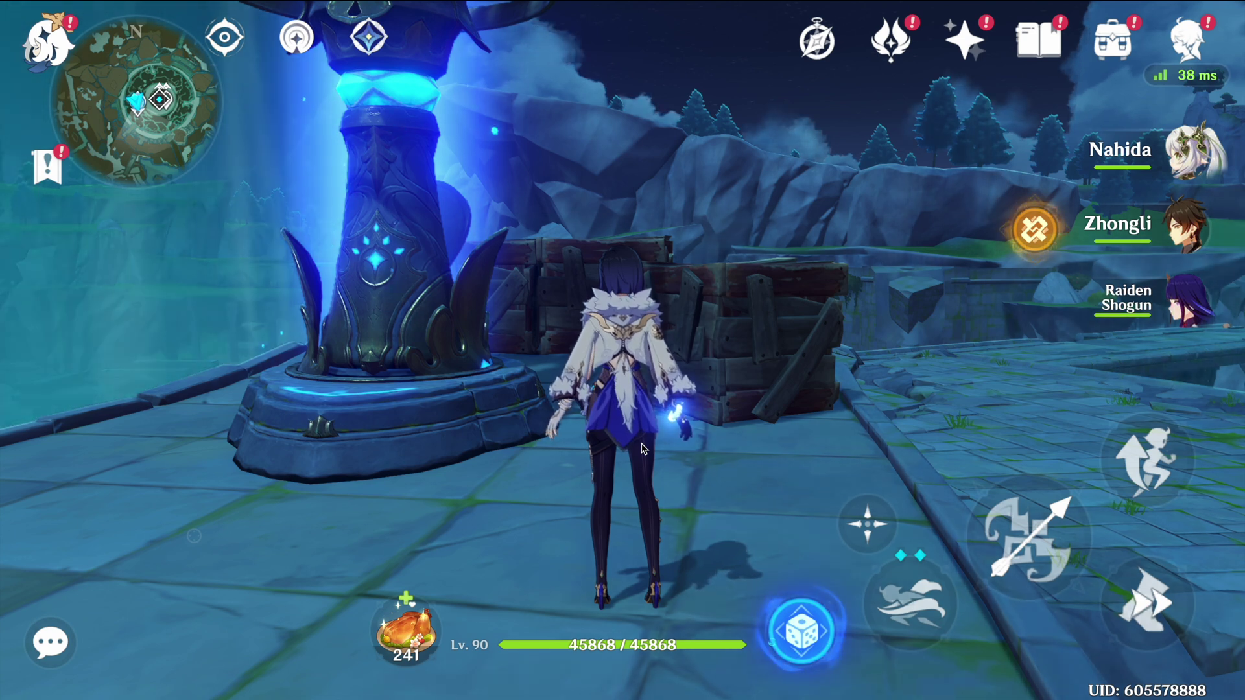
Turn the camera and attack the wooden crates with an arrow and the elemental skill
{"action": "left_click_drag", "start_coordinate": [642, 447], "coordinate": [927, 294]}
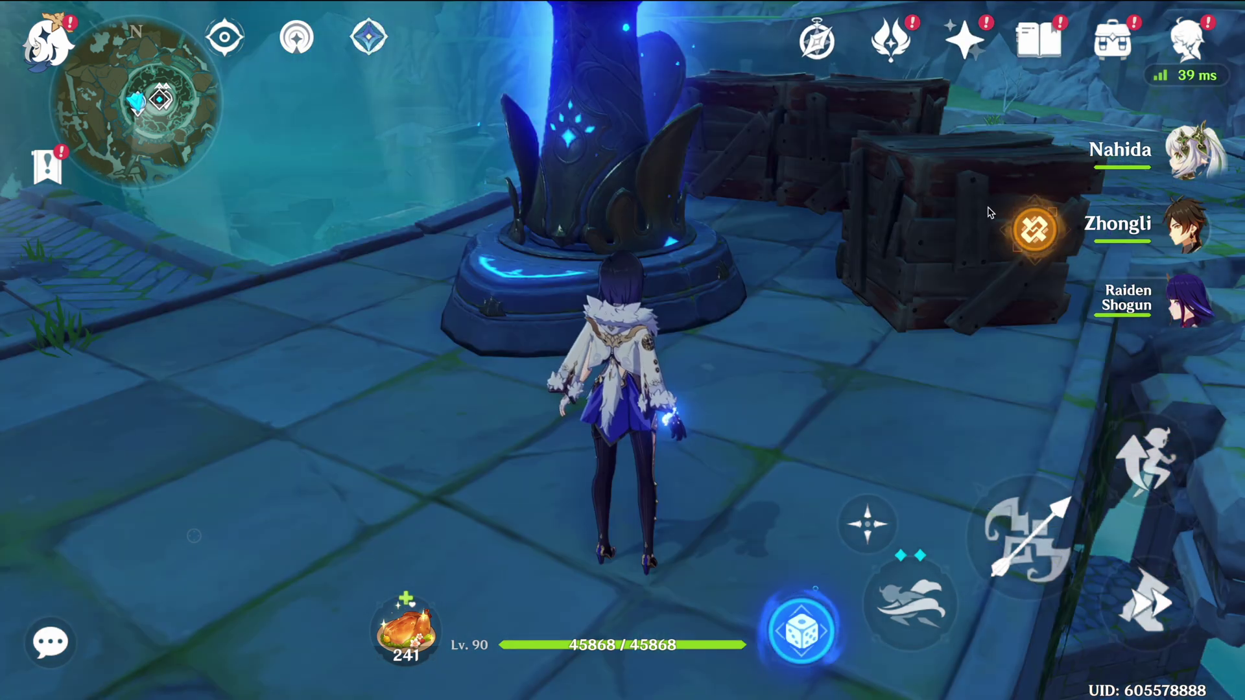
{"action": "left_click", "coordinate": [971, 586]}
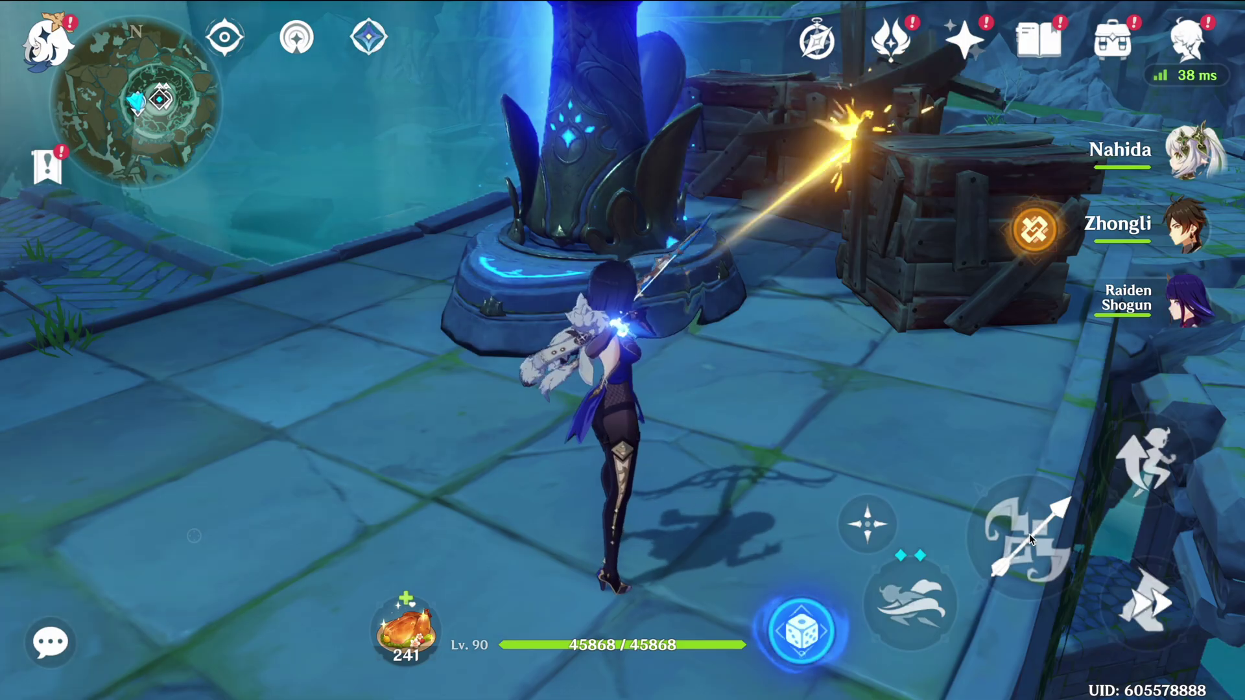
{"action": "left_click", "coordinate": [910, 603]}
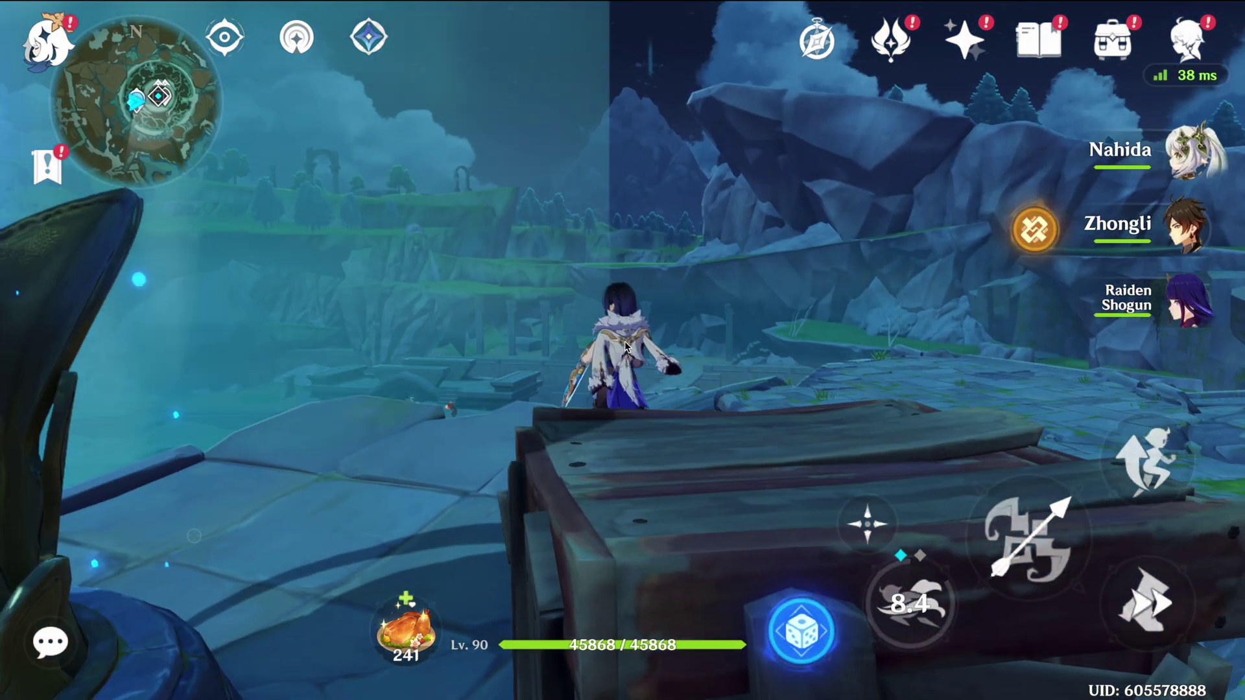
{"action": "left_click_drag", "start_coordinate": [626, 349], "coordinate": [524, 361]}
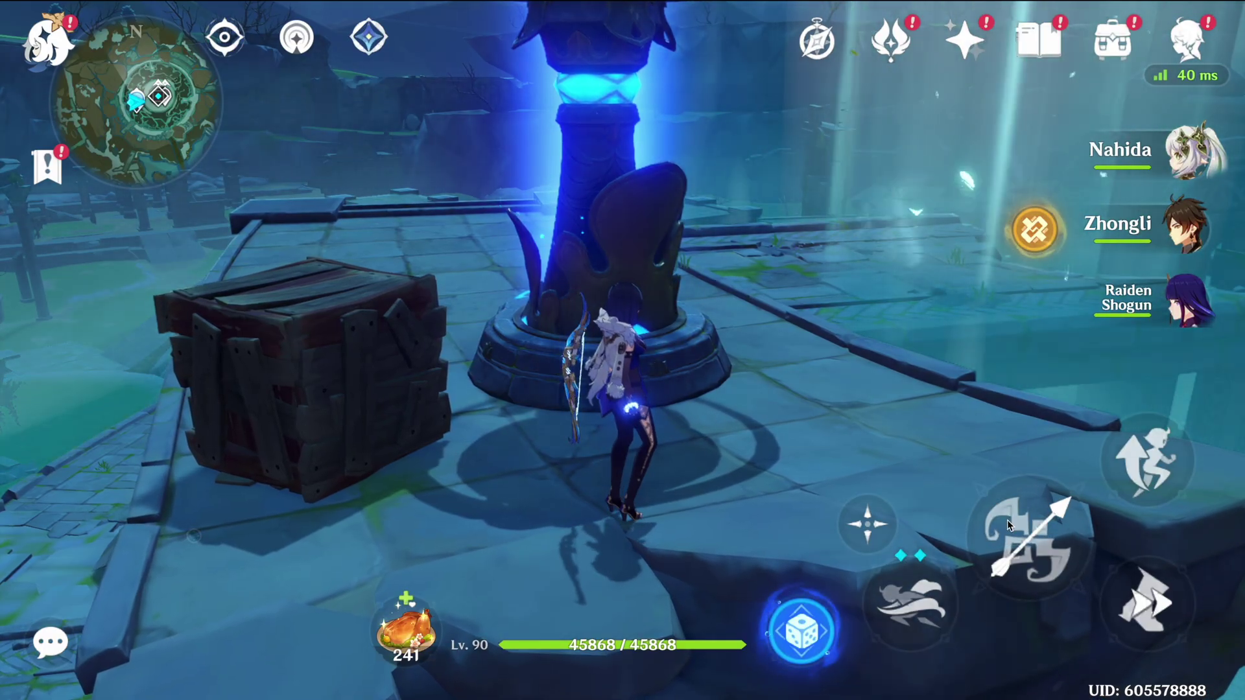
{"action": "mouse_move", "coordinate": [88, 3]}
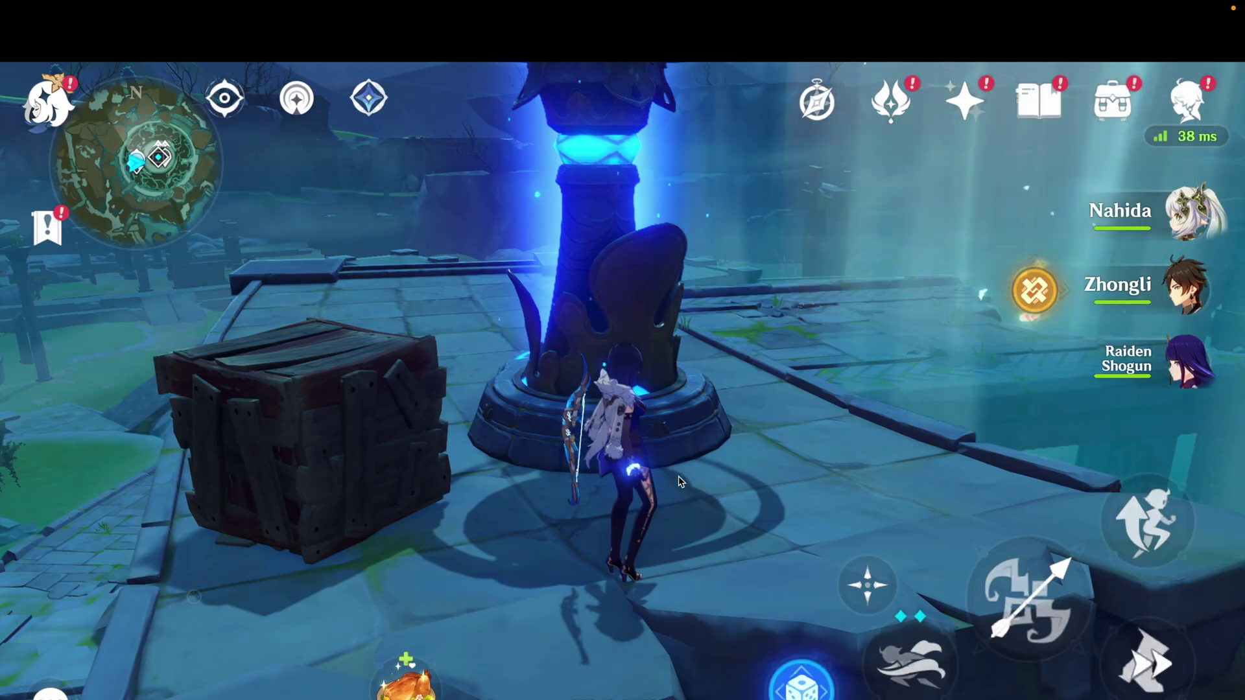
{"action": "left_click", "coordinate": [220, 10]}
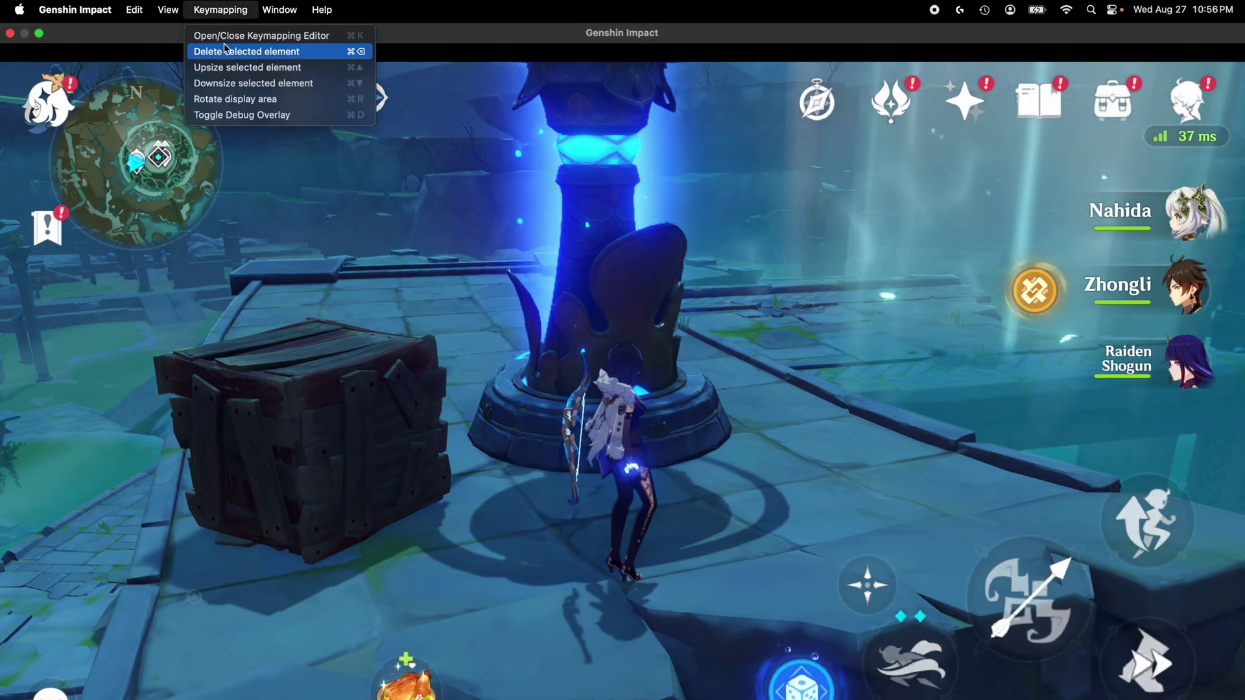
In the keymapping editor, add a WASD movement pad and enlarge it
{"action": "left_click", "coordinate": [244, 35]}
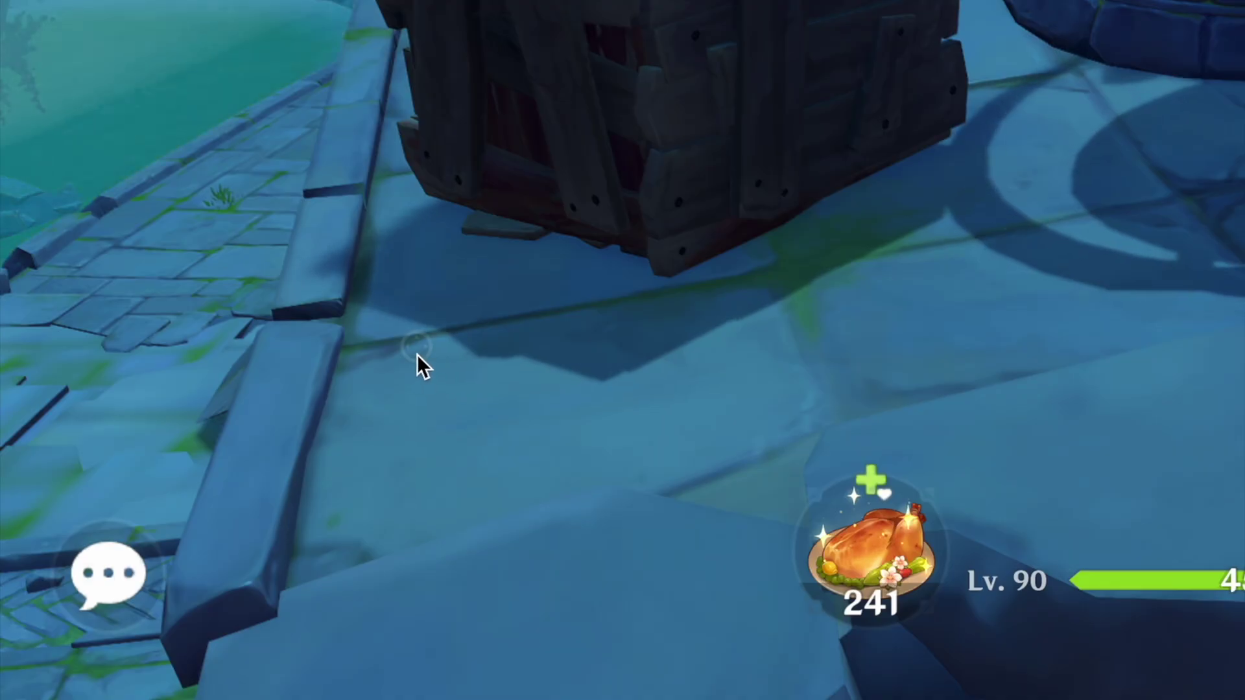
{"action": "left_click", "coordinate": [418, 349]}
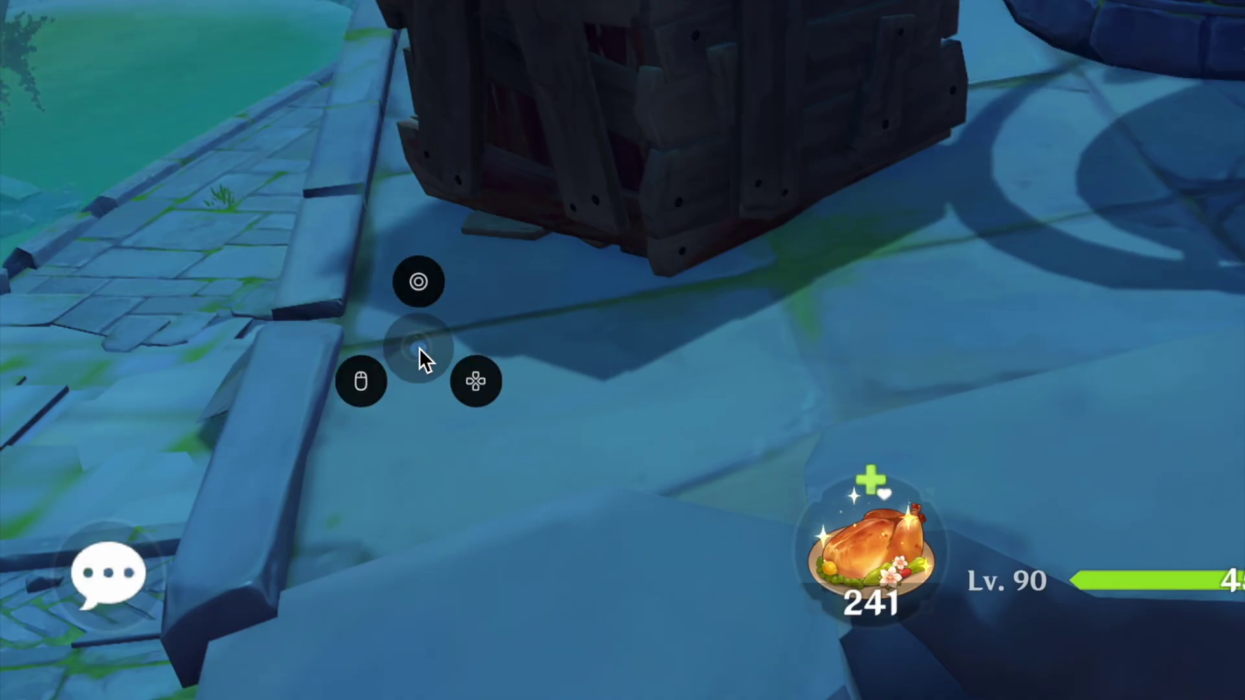
{"action": "left_click", "coordinate": [487, 393]}
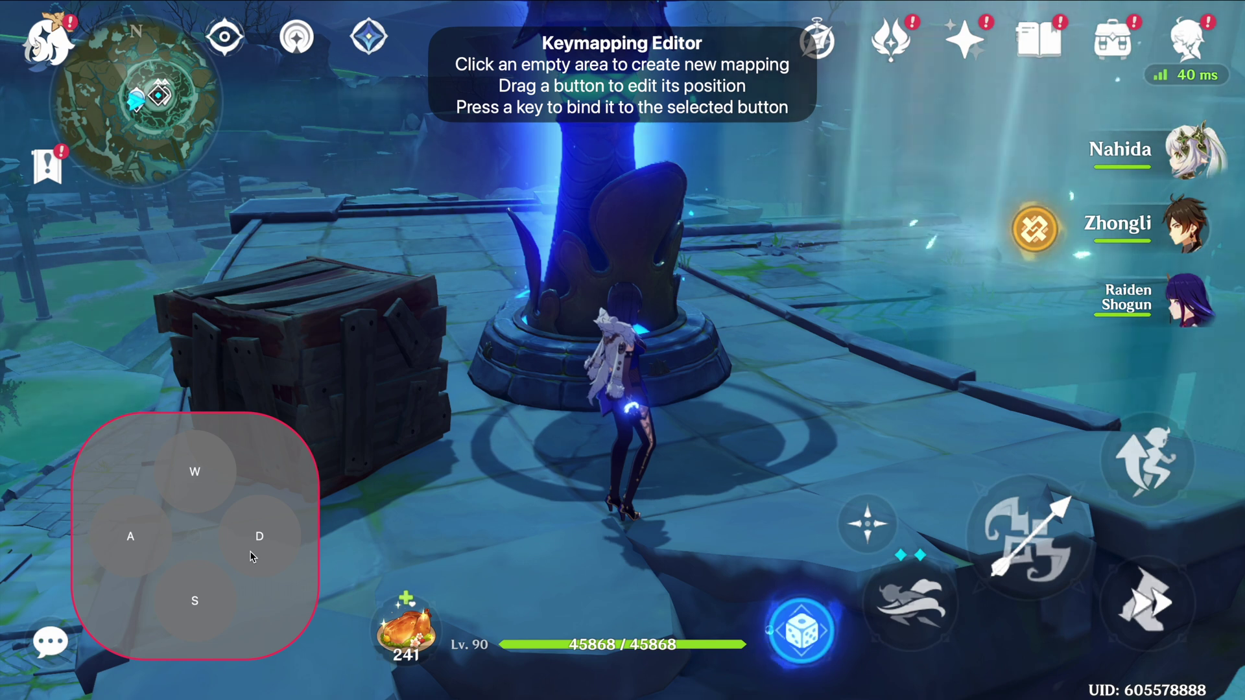
{"action": "scroll", "coordinate": [252, 557], "scroll_direction": "up", "scroll_amount": 10}
{"action": "scroll", "coordinate": [252, 557], "scroll_direction": "up", "scroll_amount": 2}
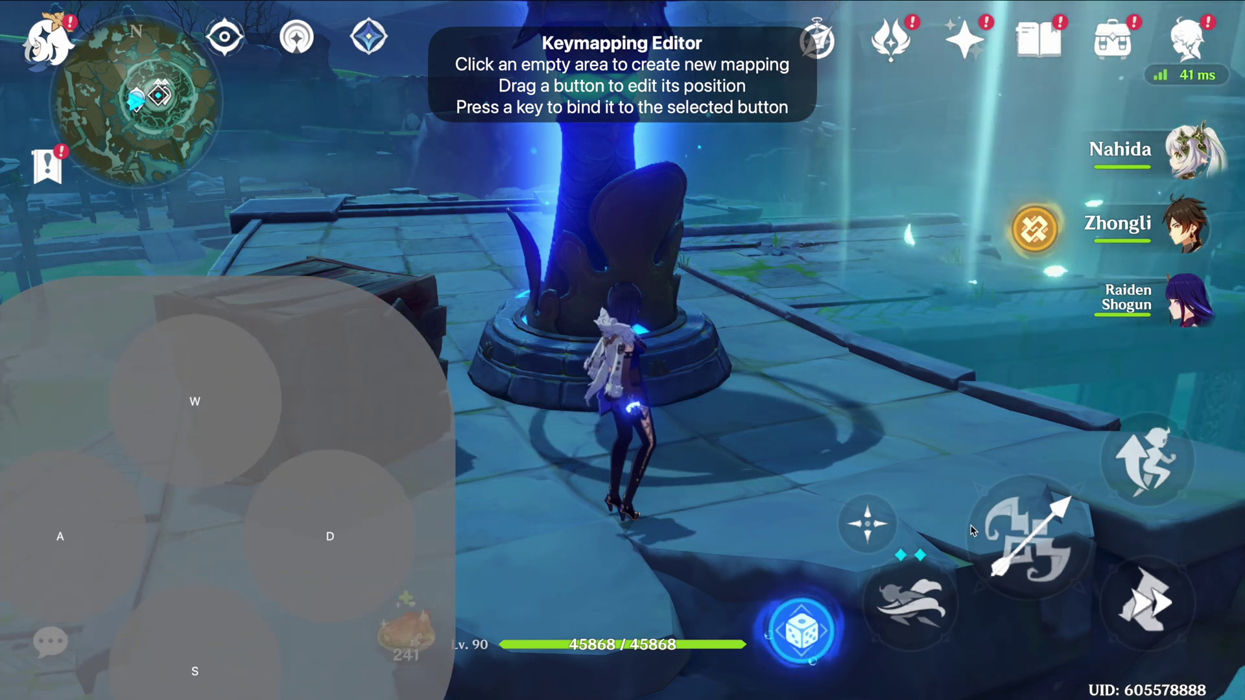
Bind Space to the attack button, B to the jump button, and add a Mouse area
{"action": "left_click", "coordinate": [1027, 512]}
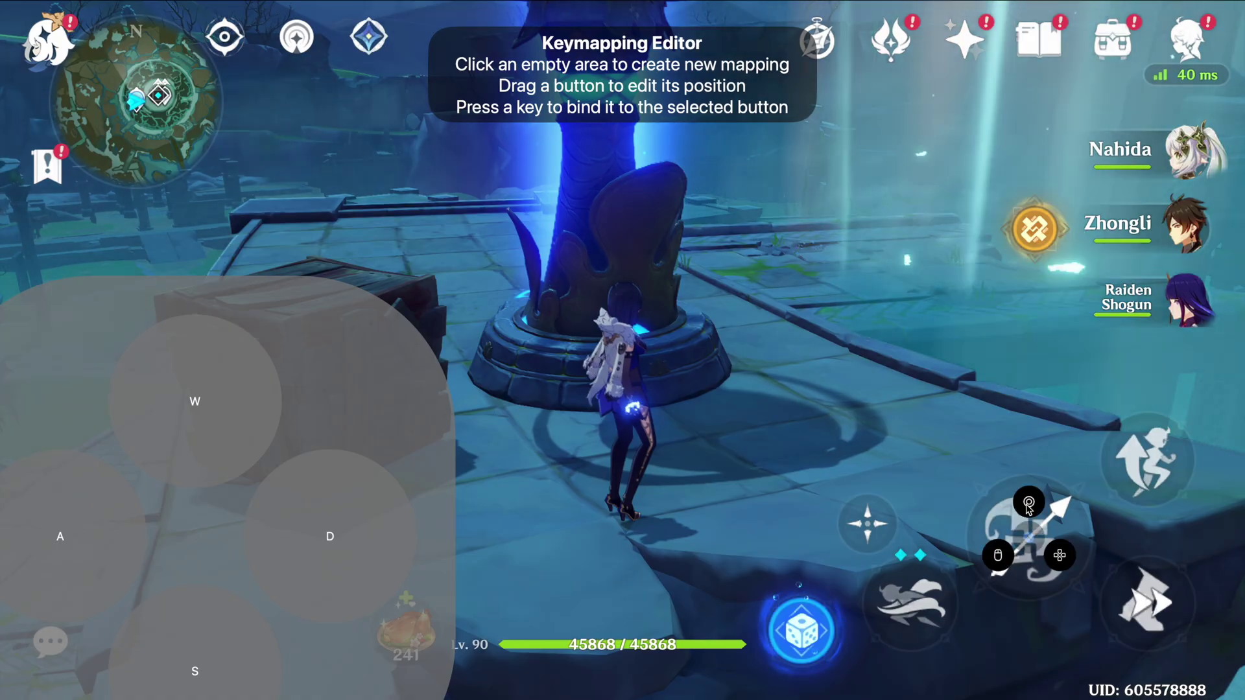
{"action": "left_click", "coordinate": [1024, 545]}
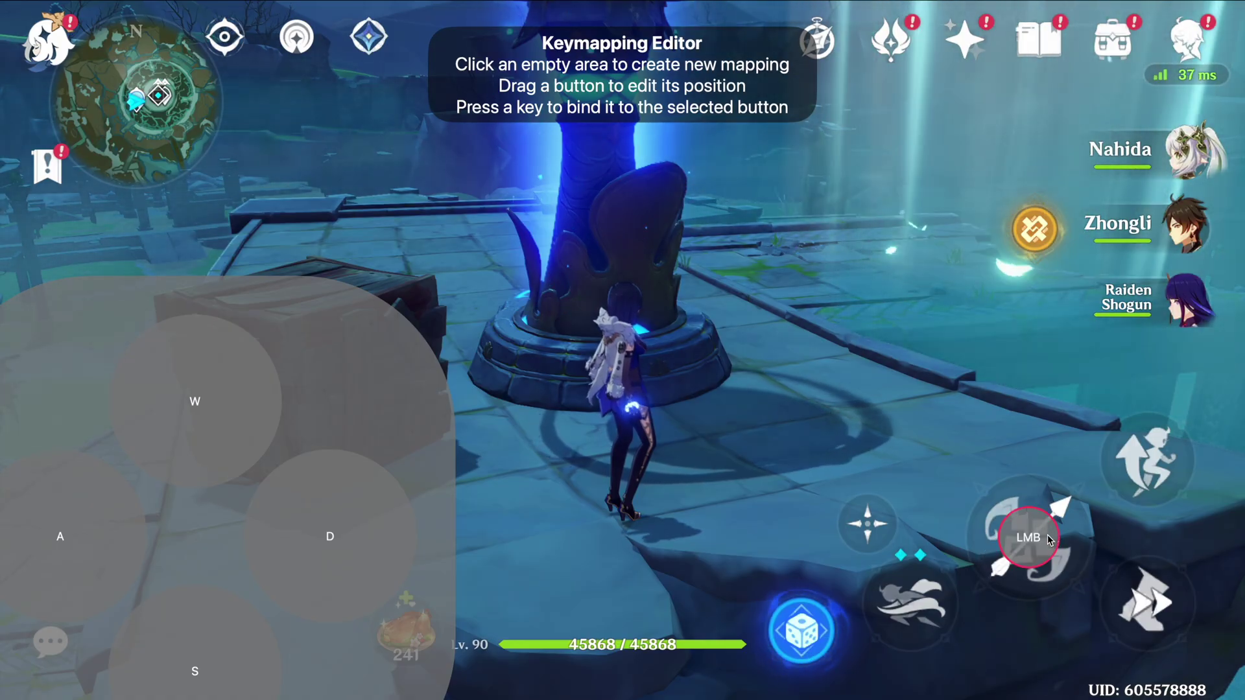
{"action": "key", "text": "space"}
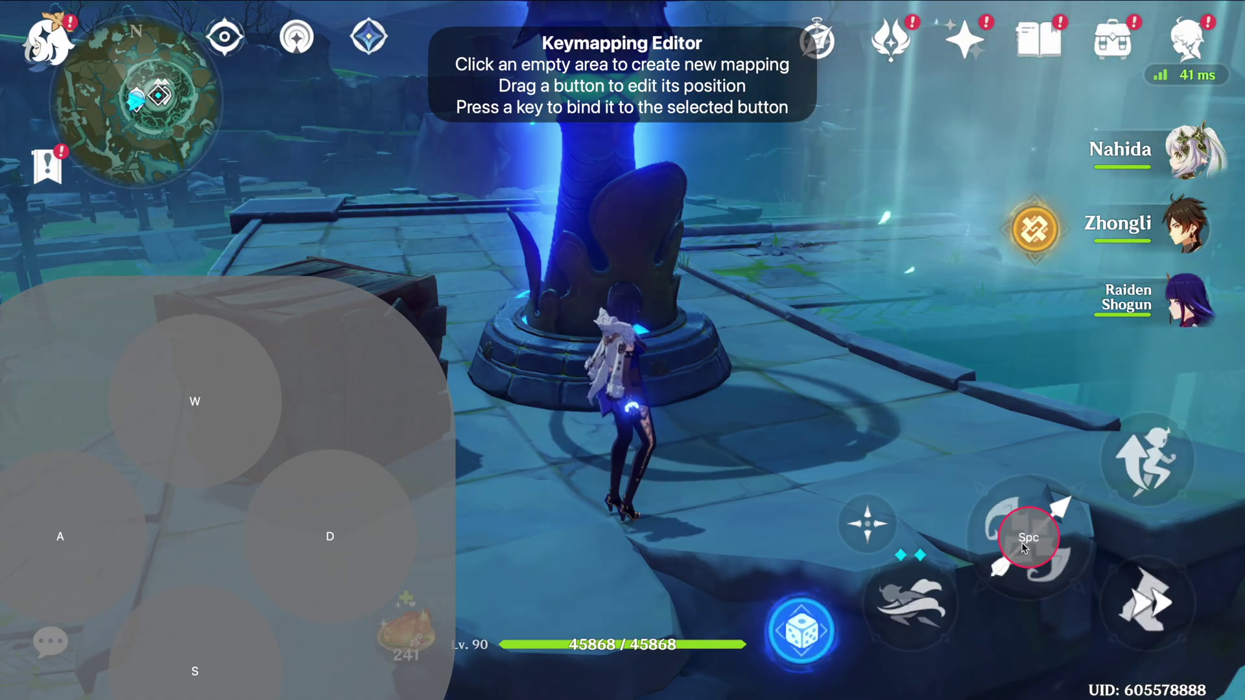
{"action": "left_click", "coordinate": [1149, 457]}
{"action": "key", "text": "b"}
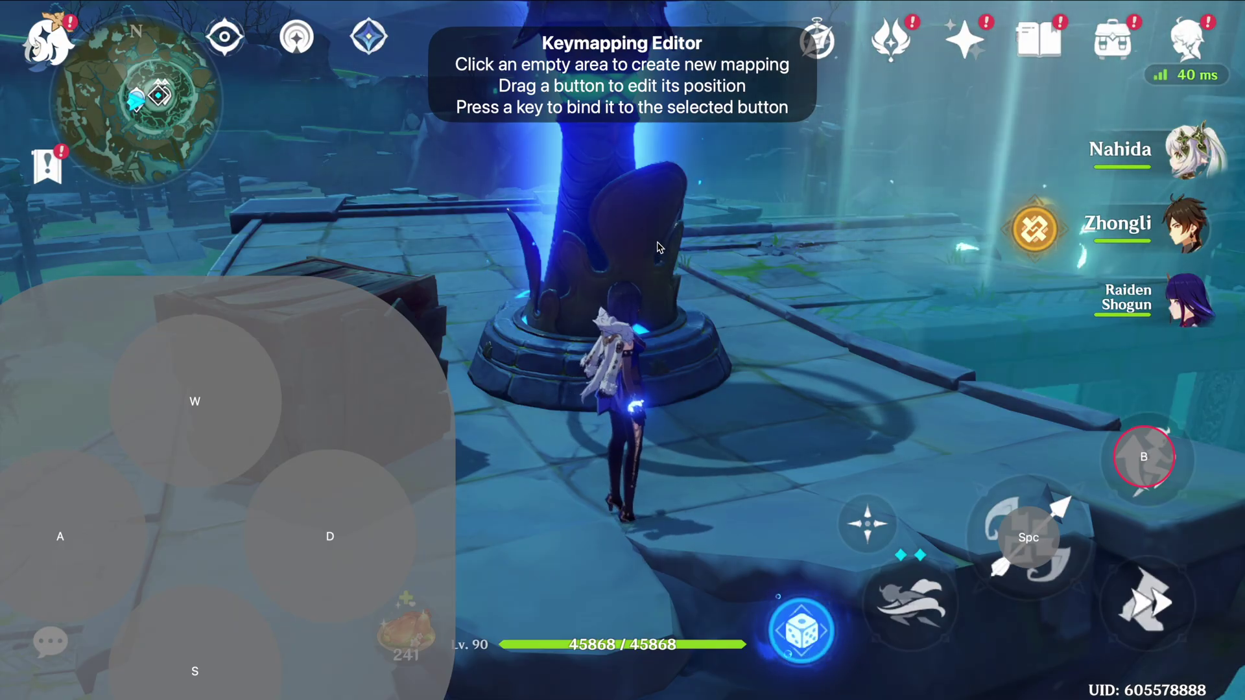
{"action": "left_click", "coordinate": [658, 243]}
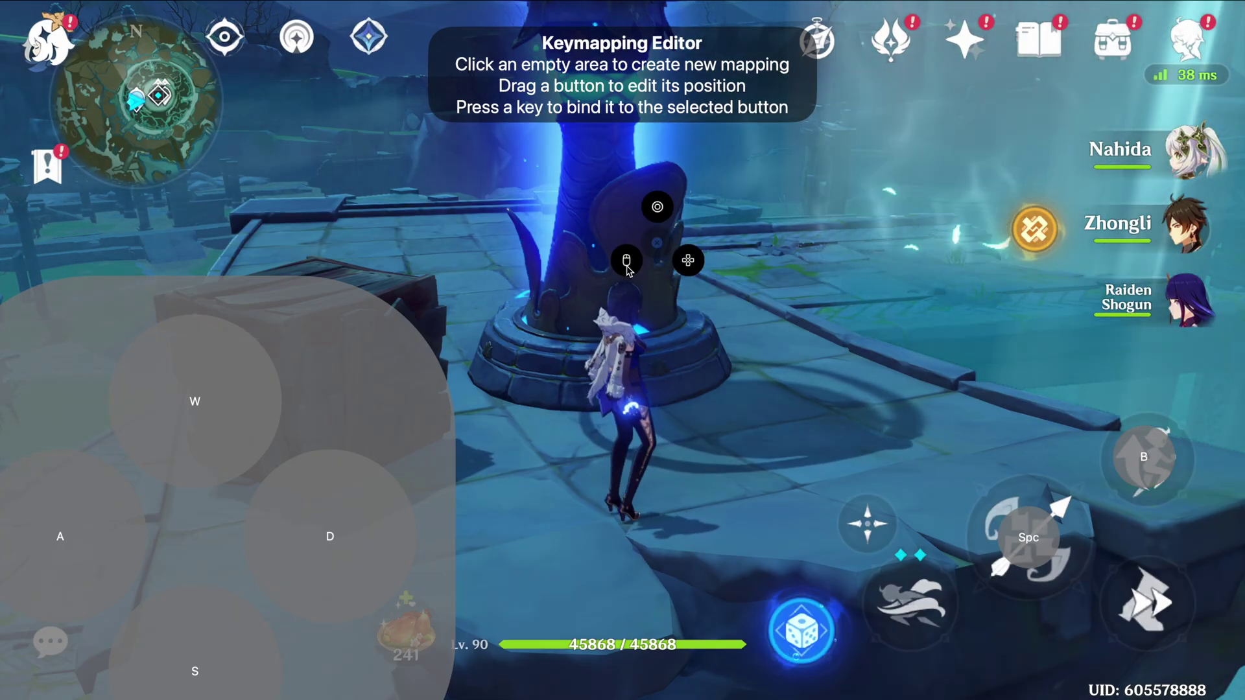
{"action": "left_click", "coordinate": [626, 261]}
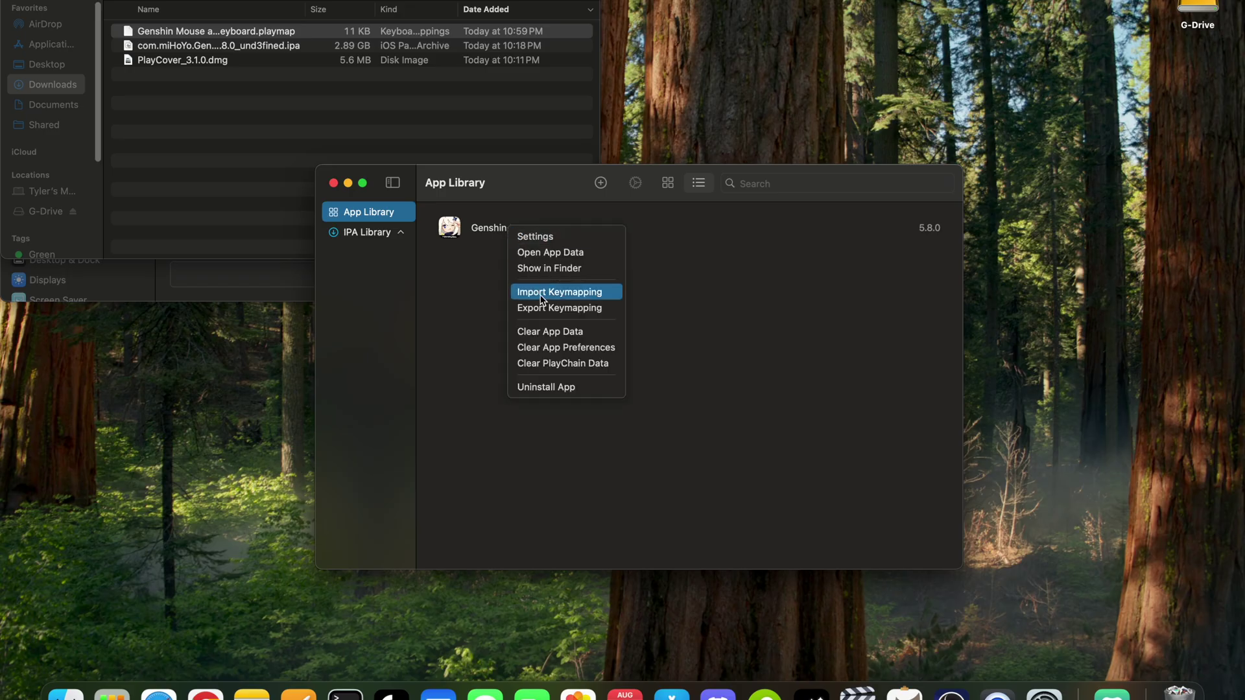
Import the Genshin Mouse and Keyboard.playmap file from Downloads as Genshin Impact's keymapping
{"action": "left_click", "coordinate": [544, 293]}
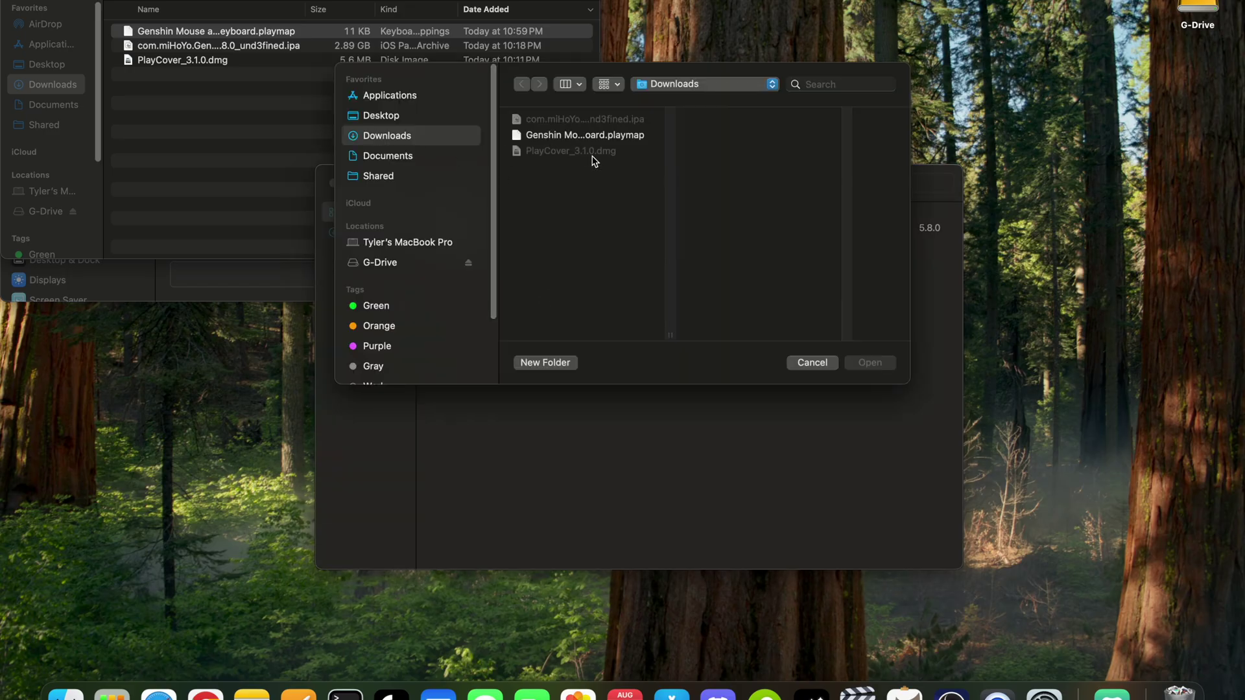
{"action": "left_click", "coordinate": [548, 139]}
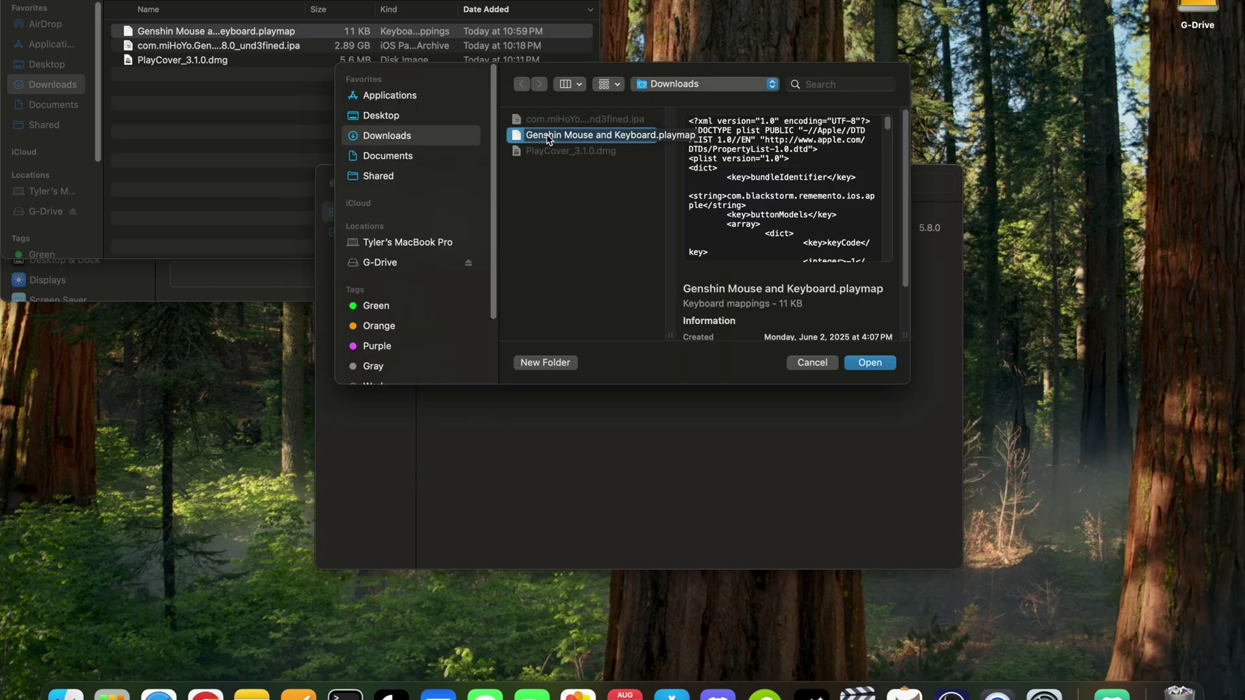
{"action": "left_click", "coordinate": [869, 364]}
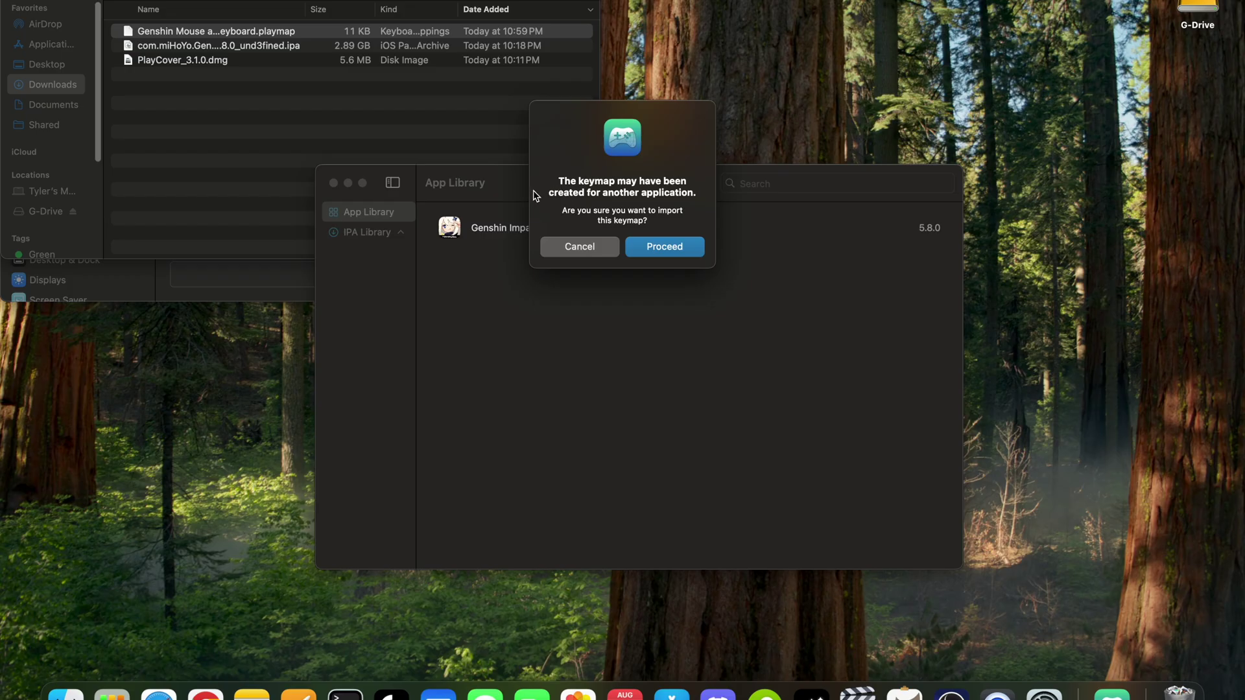
{"action": "left_click", "coordinate": [670, 249]}
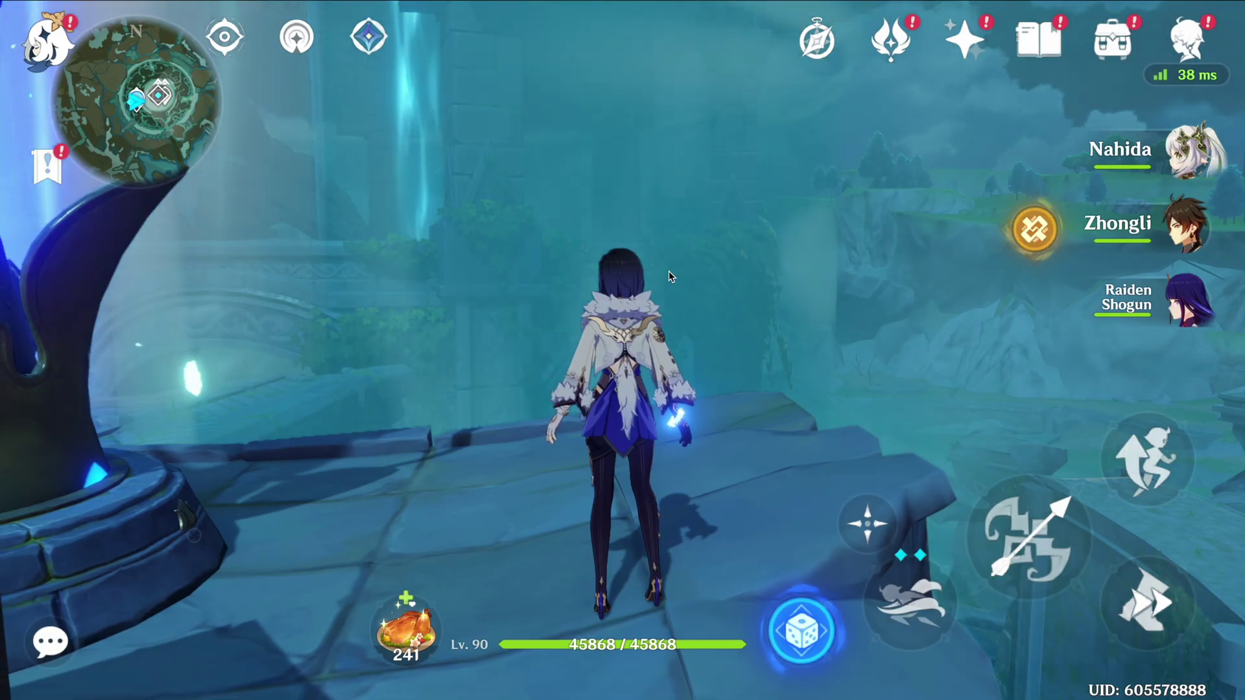
Capture the cursor with Option, walk forward with W, then release the cursor
{"action": "key", "text": "alt"}
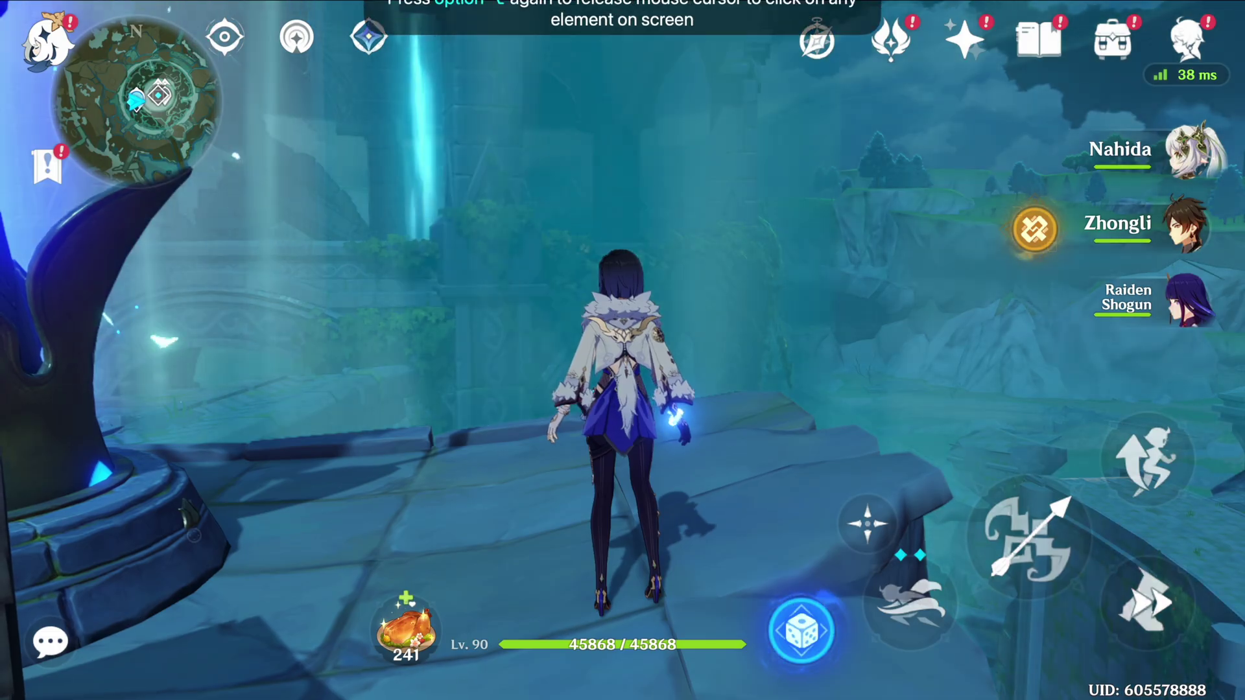
{"action": "key", "text": "w"}
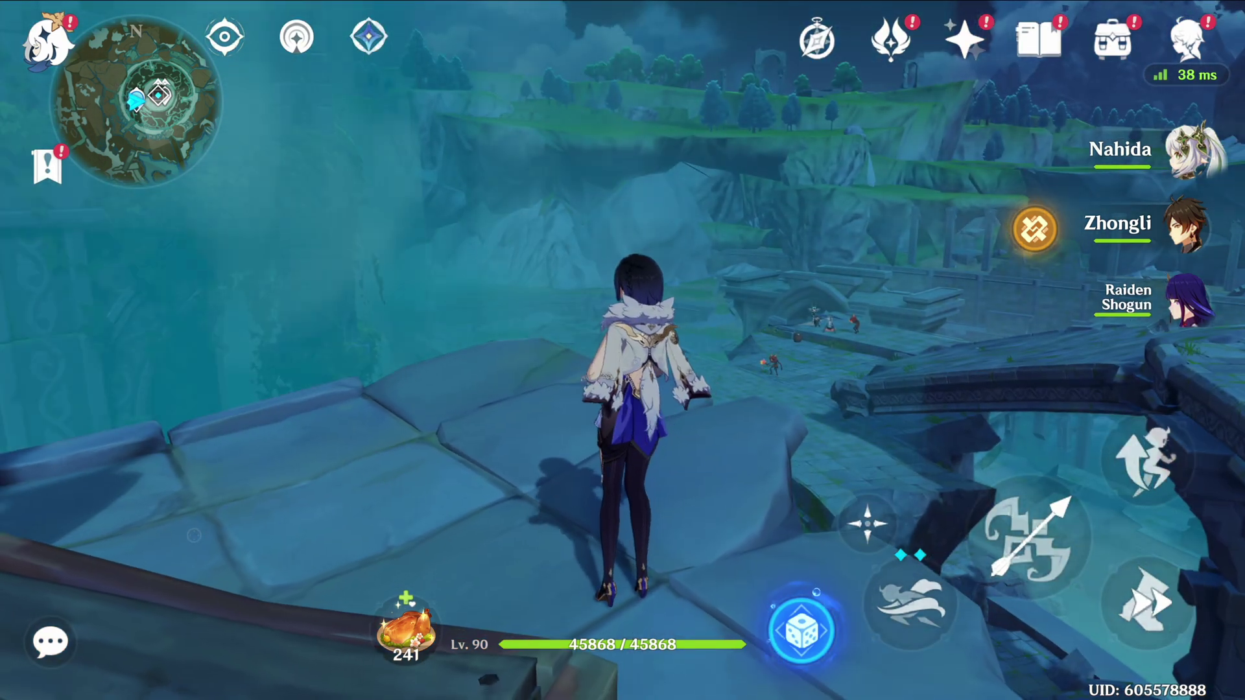
{"action": "key", "text": "alt"}
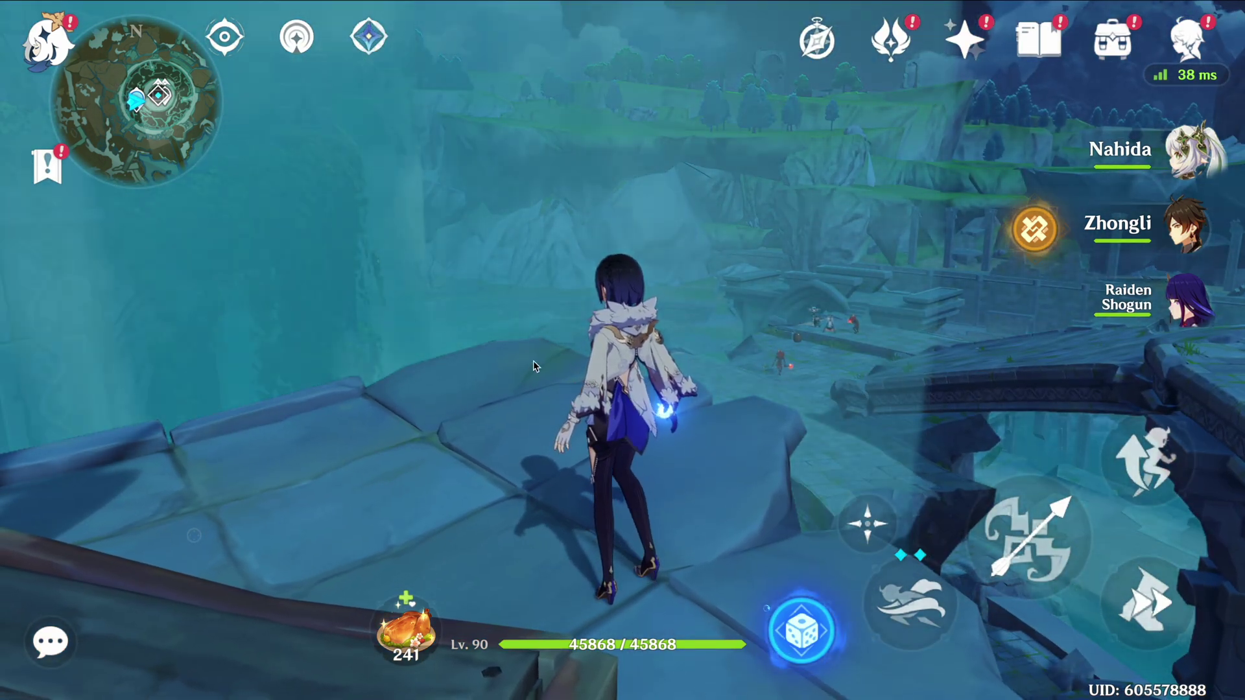
Show the imported key layout in the keymapping editor over the game HUD
{"action": "mouse_move", "coordinate": [240, 7]}
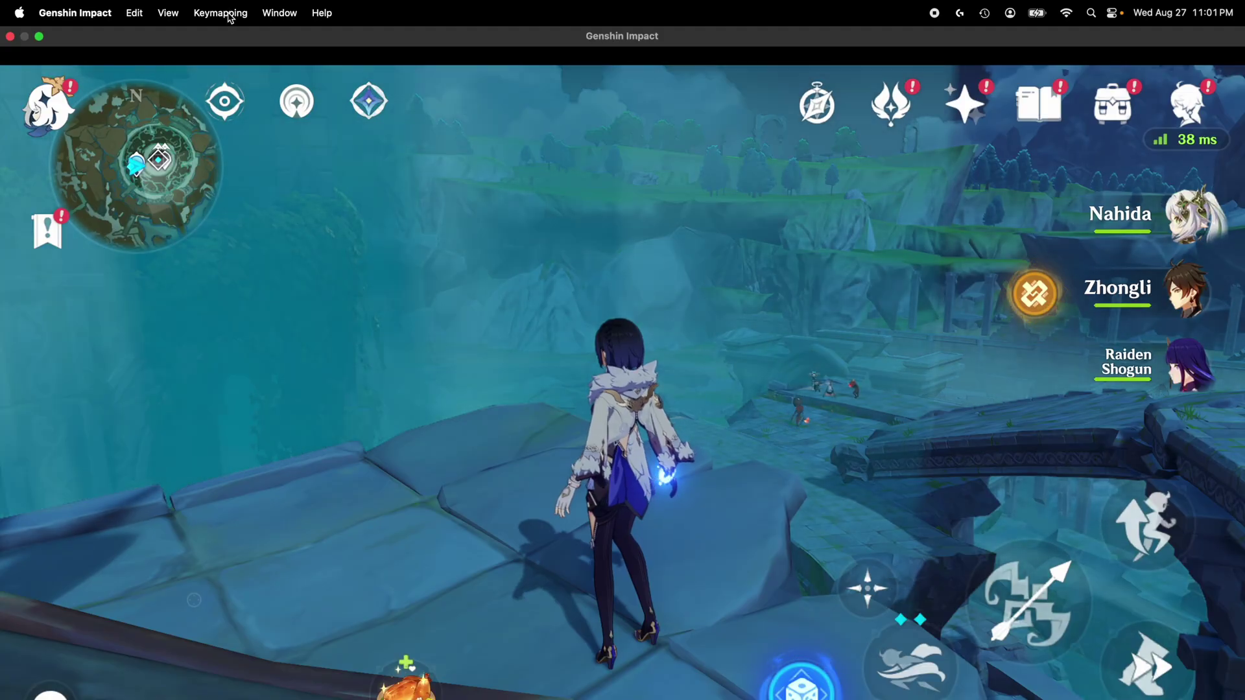
{"action": "left_click", "coordinate": [231, 11]}
{"action": "left_click", "coordinate": [229, 39]}
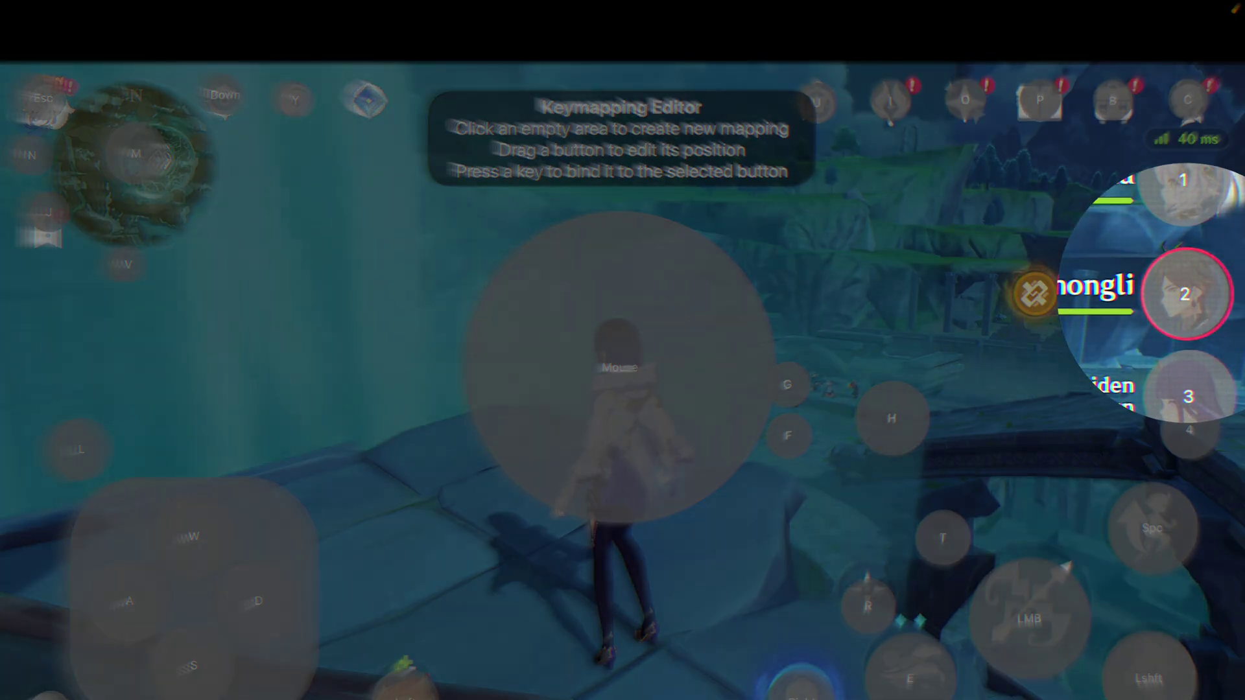
Rebind party slot 2 to D then V, delete that mapping, and save the keymap
{"action": "key", "text": "d"}
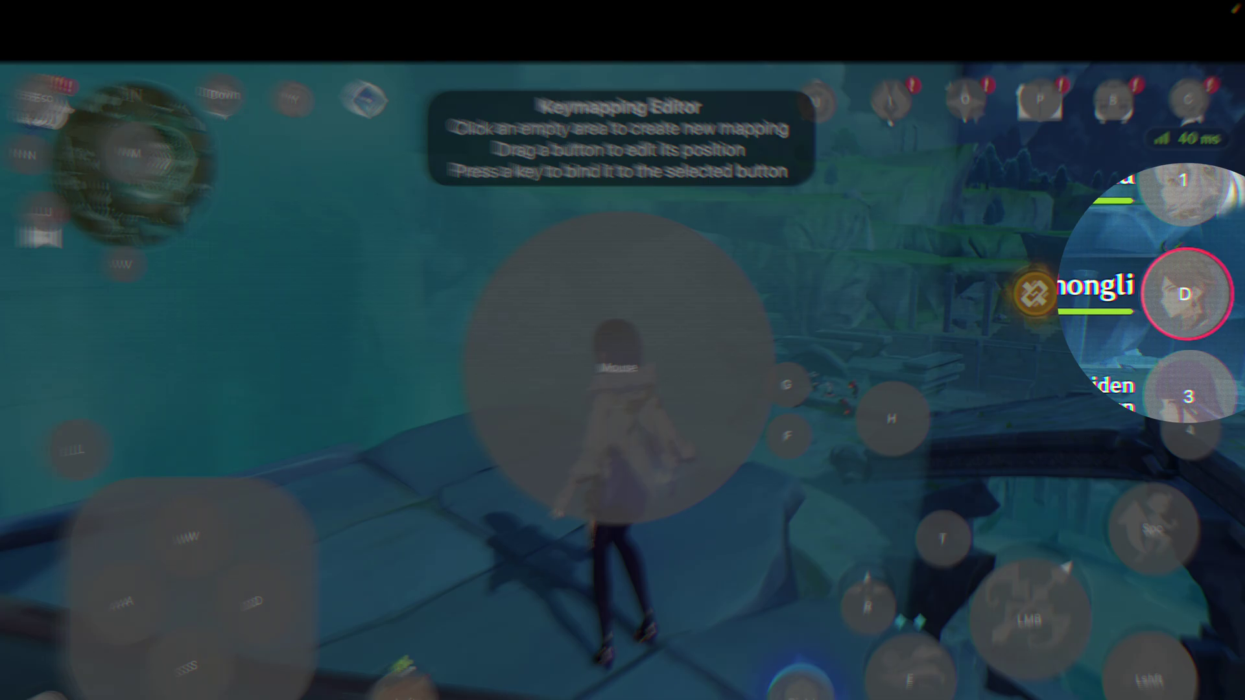
{"action": "key", "text": "v"}
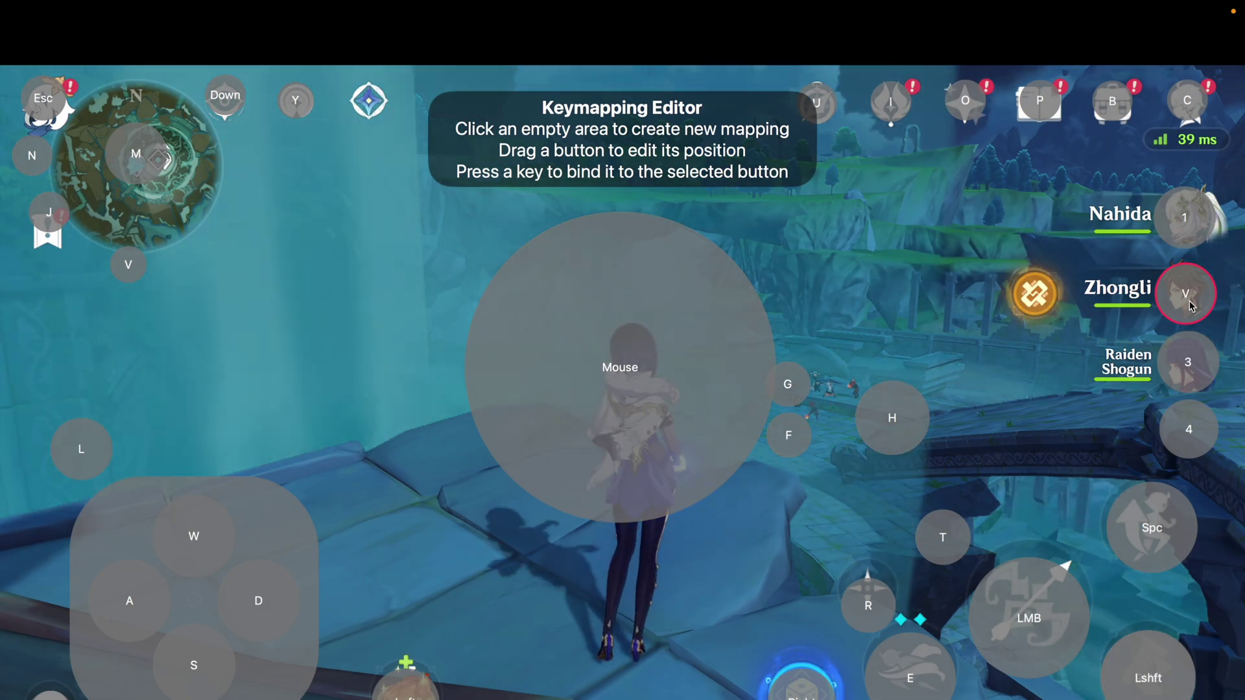
{"action": "mouse_move", "coordinate": [141, 6]}
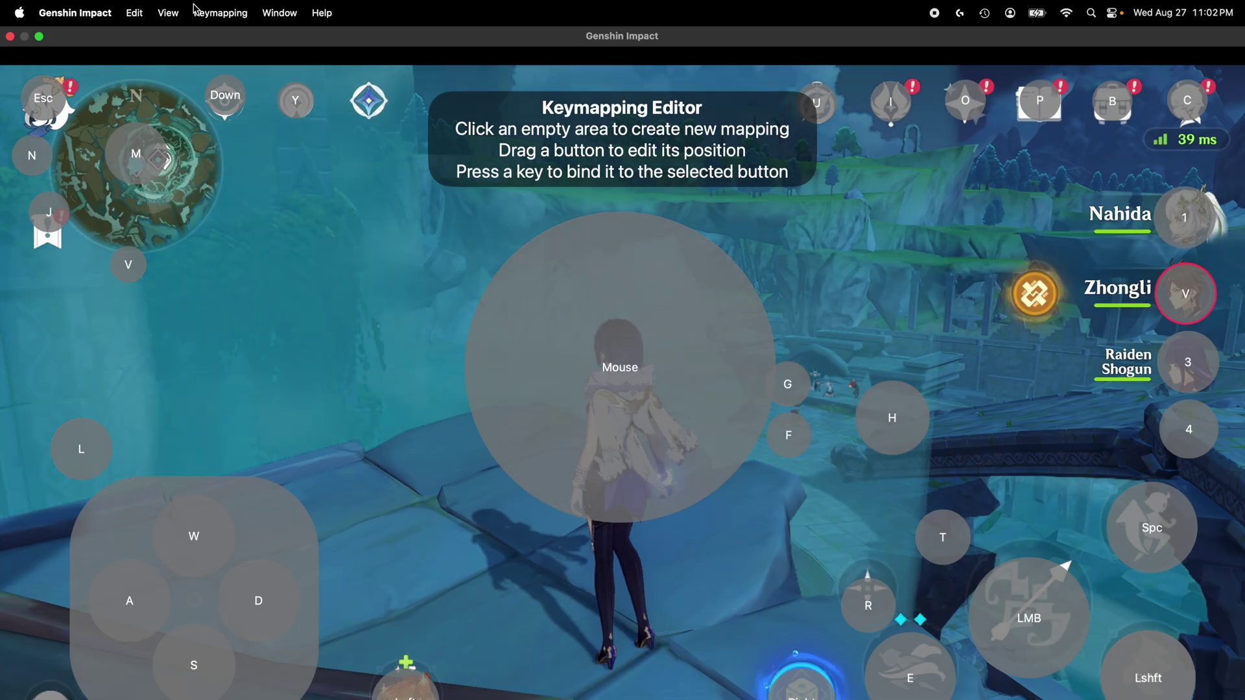
{"action": "left_click", "coordinate": [214, 13]}
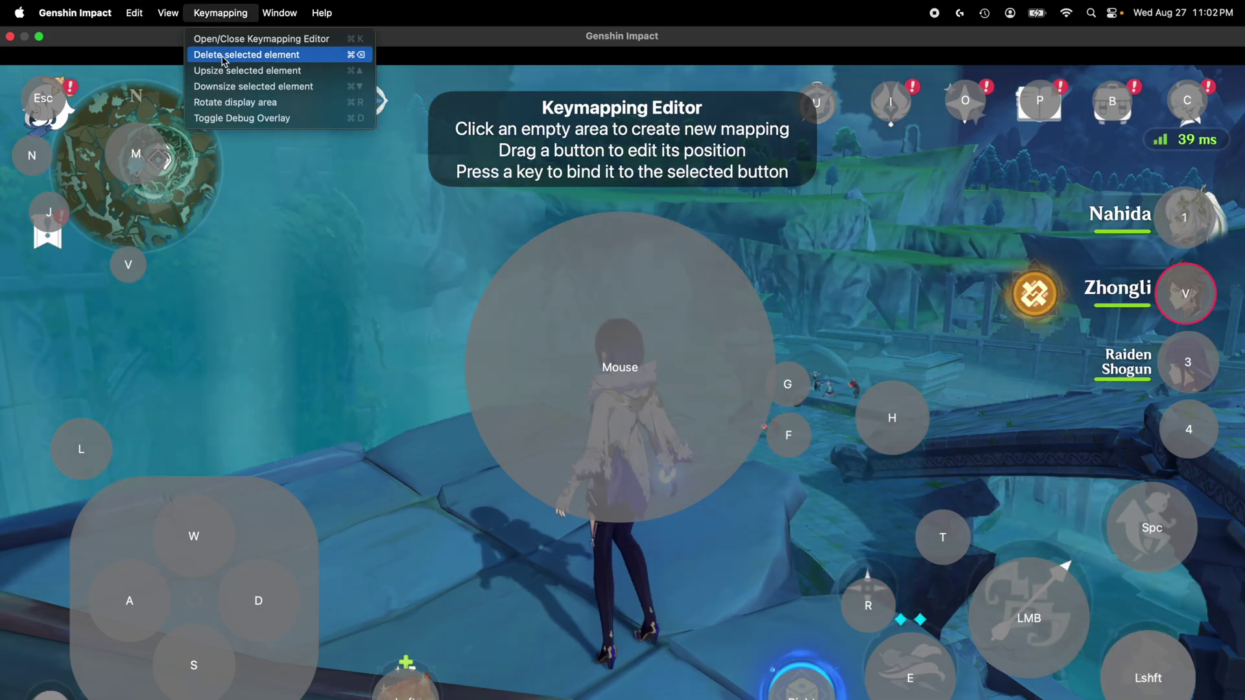
{"action": "left_click", "coordinate": [246, 54]}
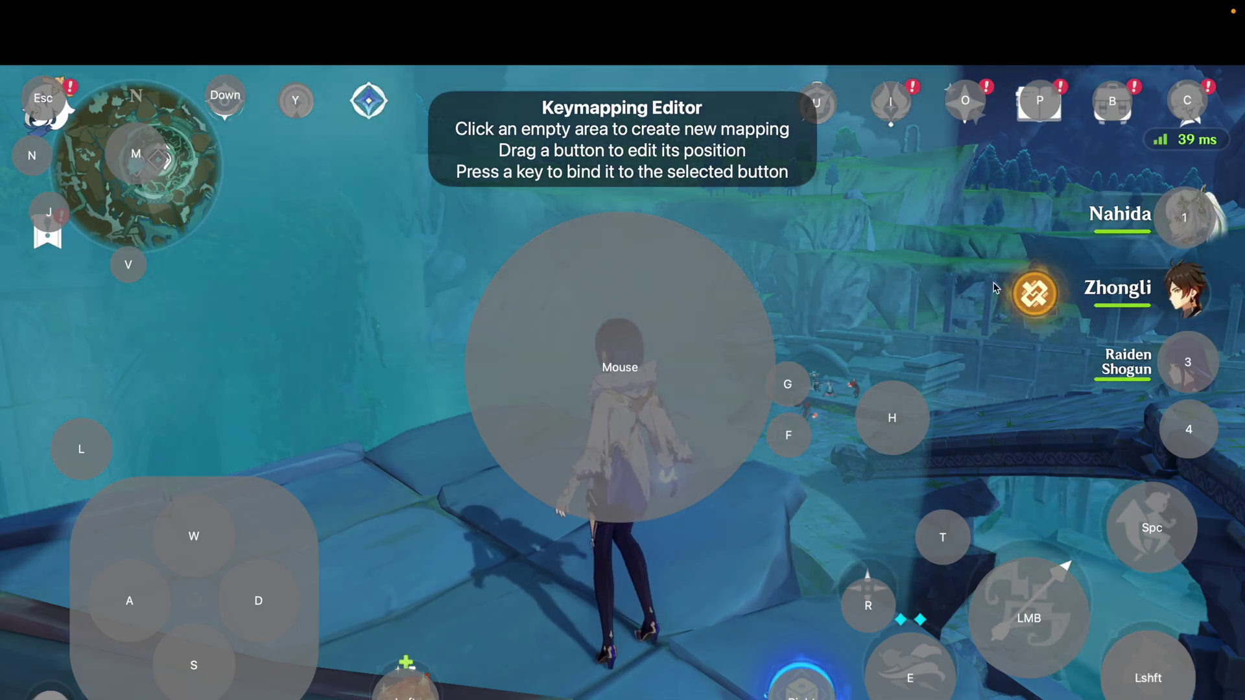
{"action": "left_click", "coordinate": [224, 13]}
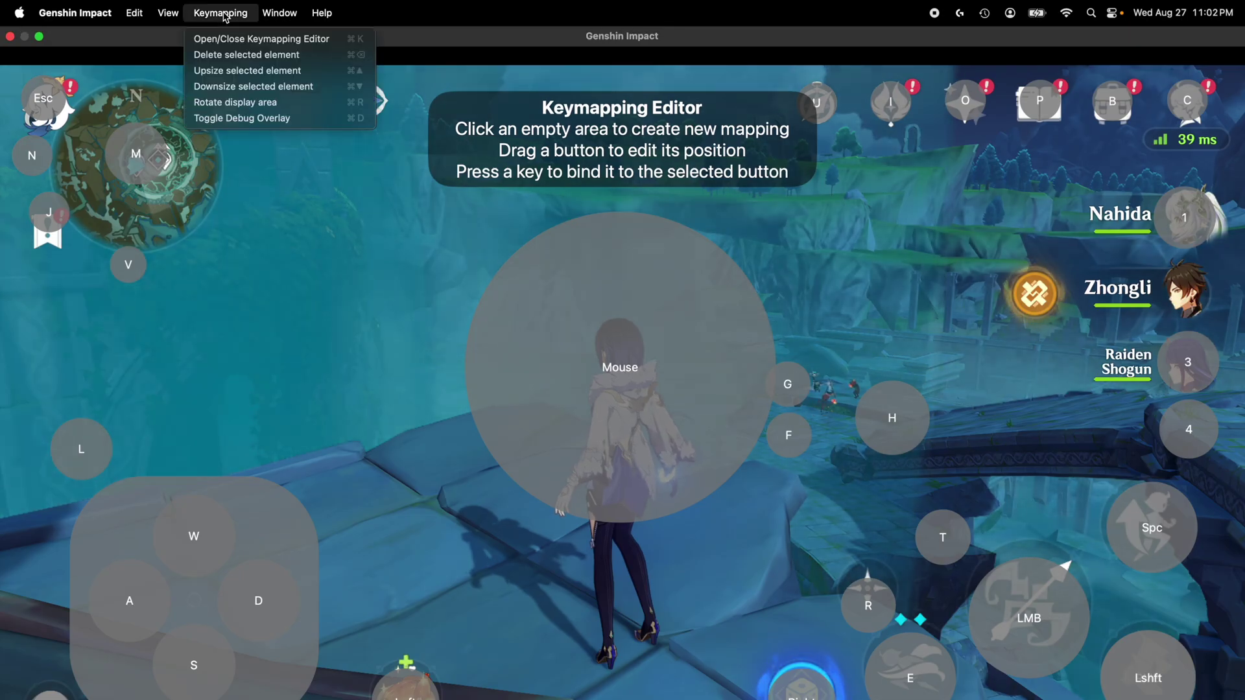
{"action": "left_click", "coordinate": [247, 39]}
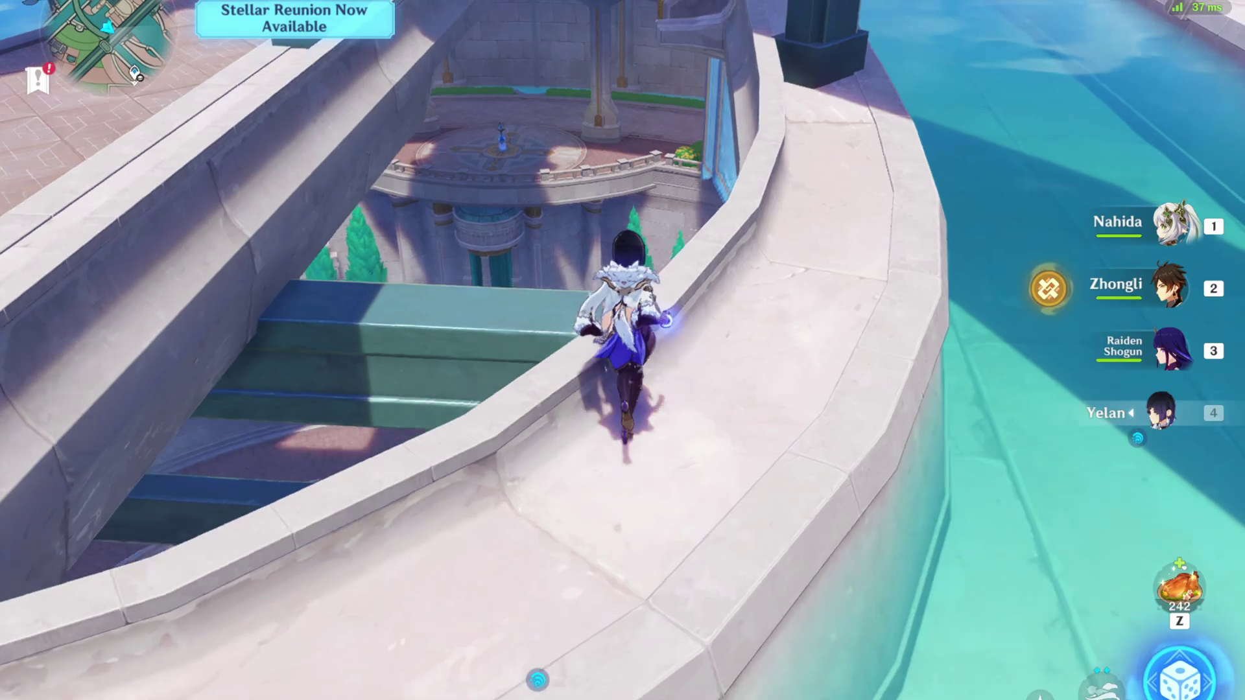
Run the character forward off the ledge with W using the imported keymap
{"action": "key", "text": "w"}
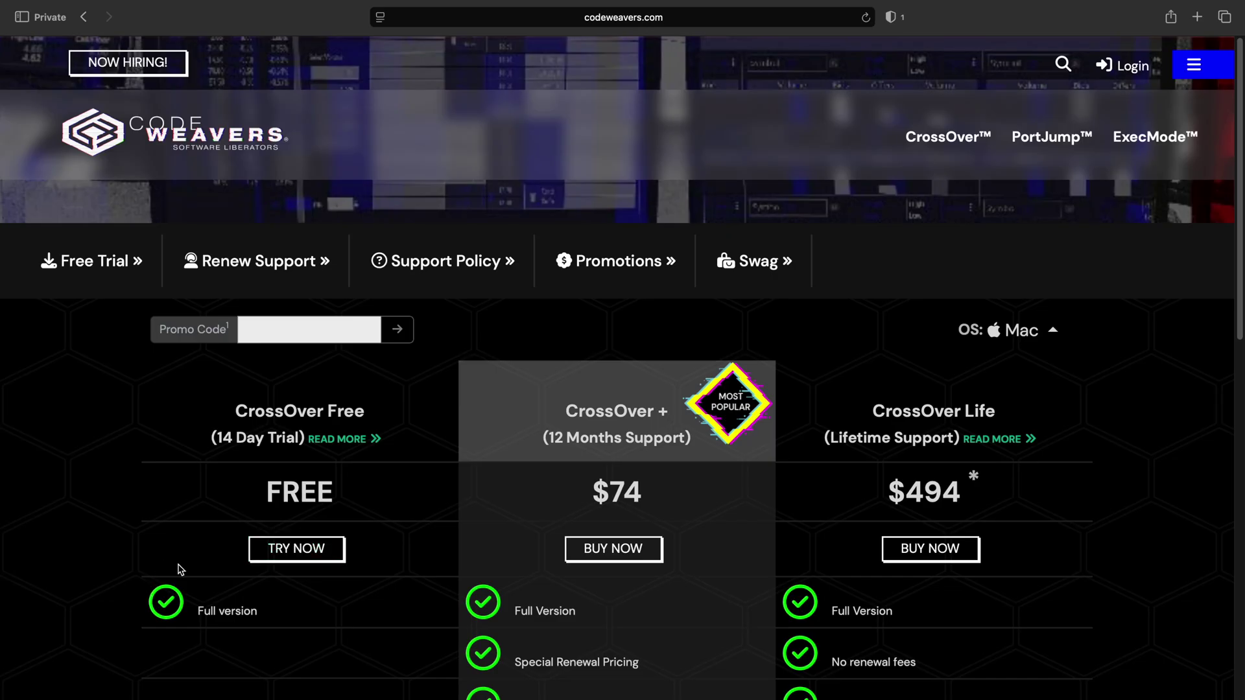
Open the CrossOver Free trial page and download the crossover-25.1.0.zip trial
{"action": "left_click", "coordinate": [310, 556]}
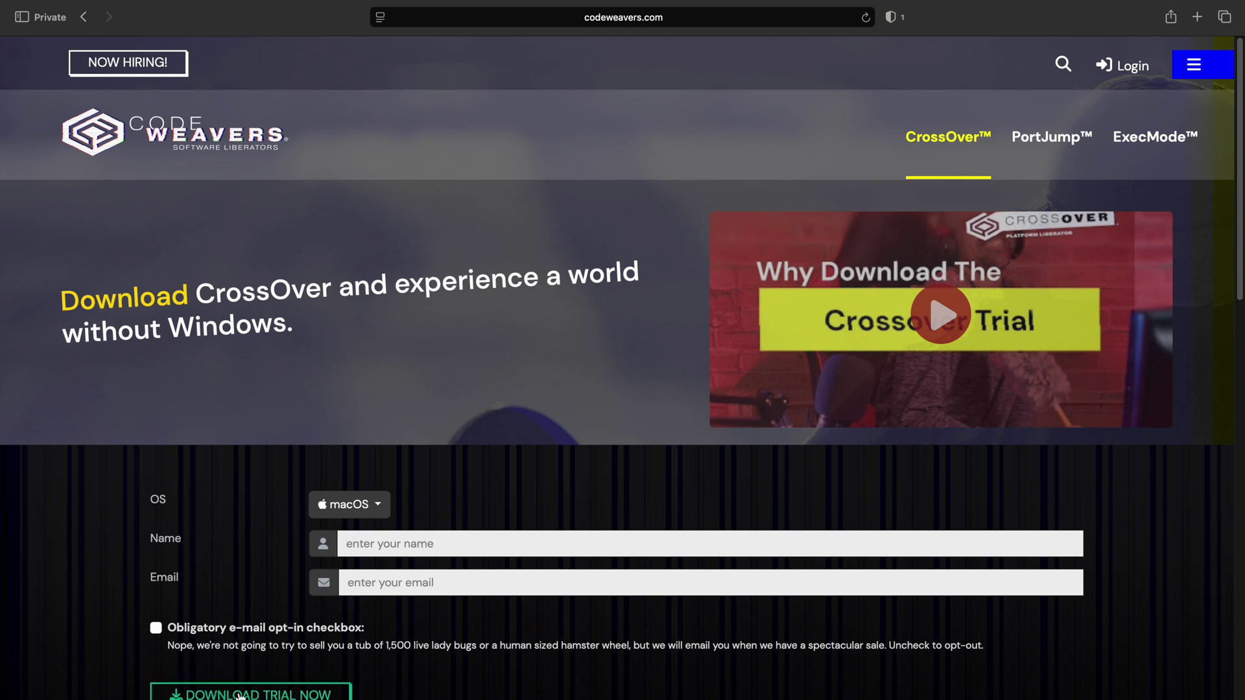
{"action": "left_click", "coordinate": [237, 695]}
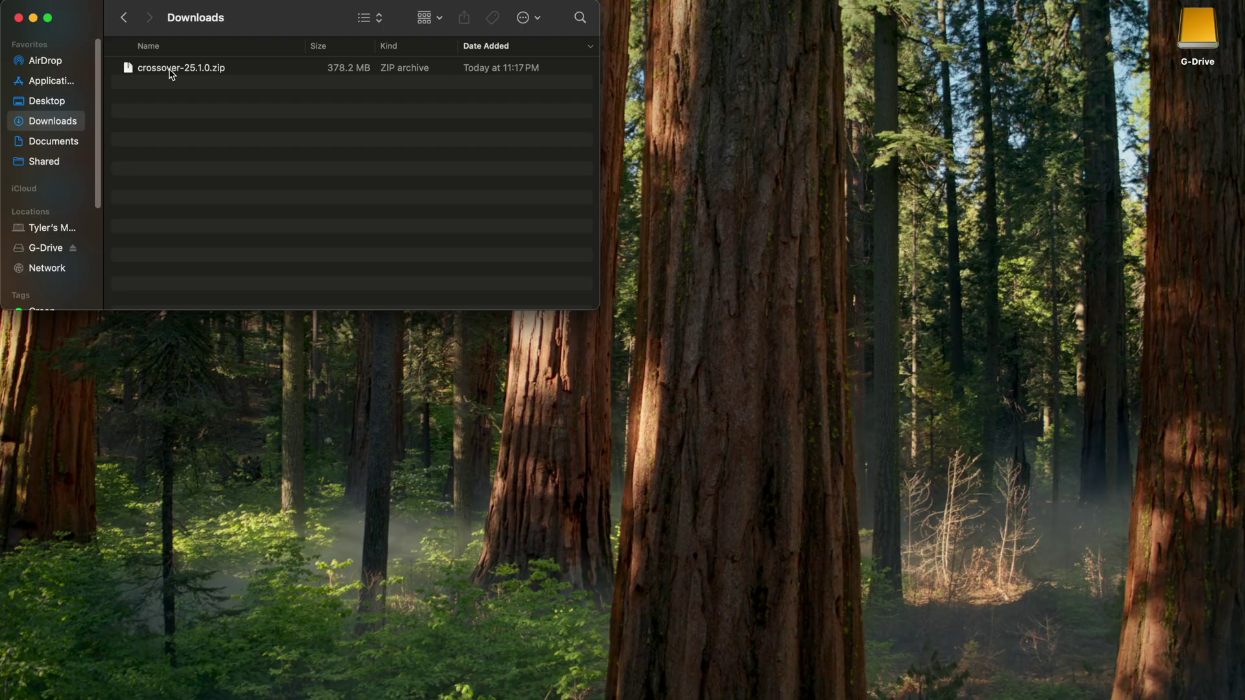
Move CrossOver into the Applications folder and launch it from there
{"action": "left_click_drag", "start_coordinate": [156, 73], "coordinate": [47, 84]}
{"action": "left_click", "coordinate": [47, 83]}
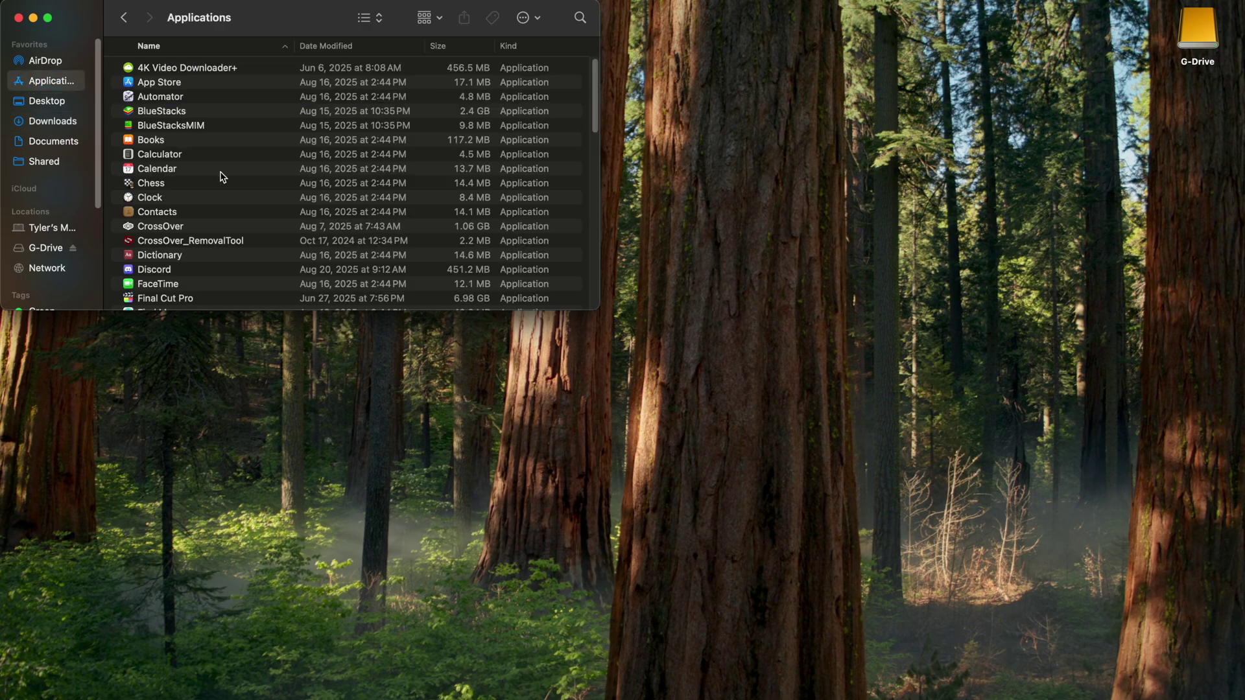
{"action": "double_click", "coordinate": [161, 226]}
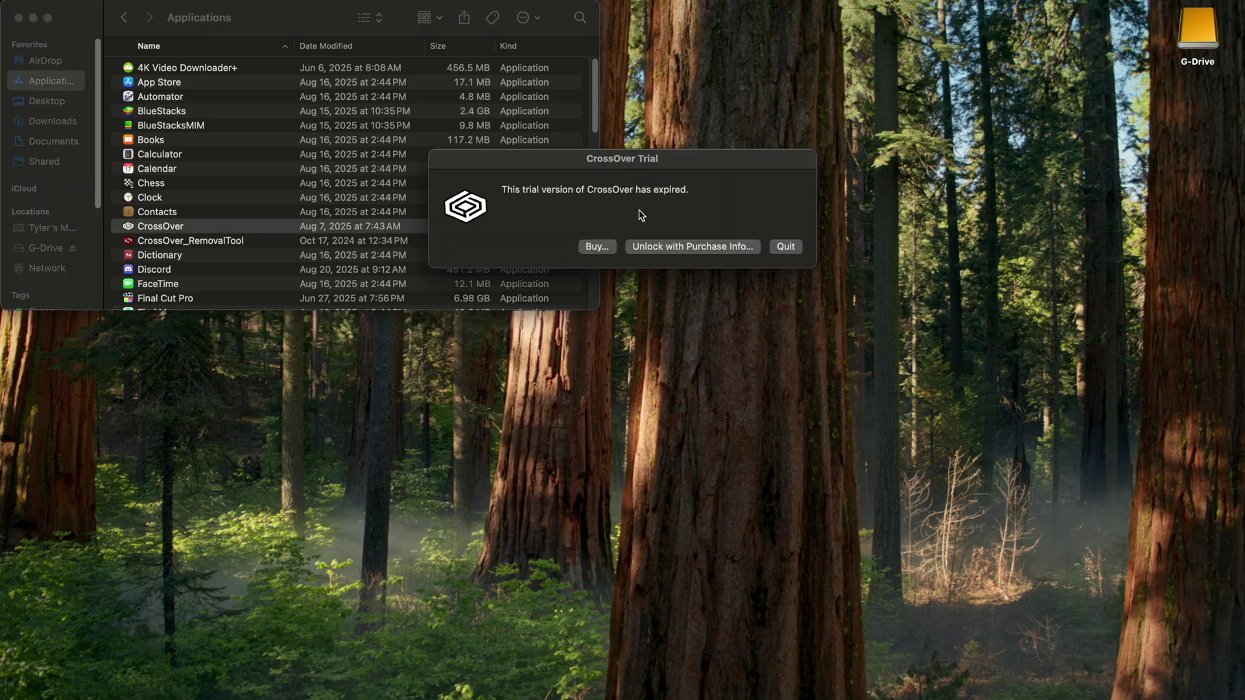
Unlock CrossOver with existing purchase info and confirm the finished unlock
{"action": "left_click", "coordinate": [702, 249]}
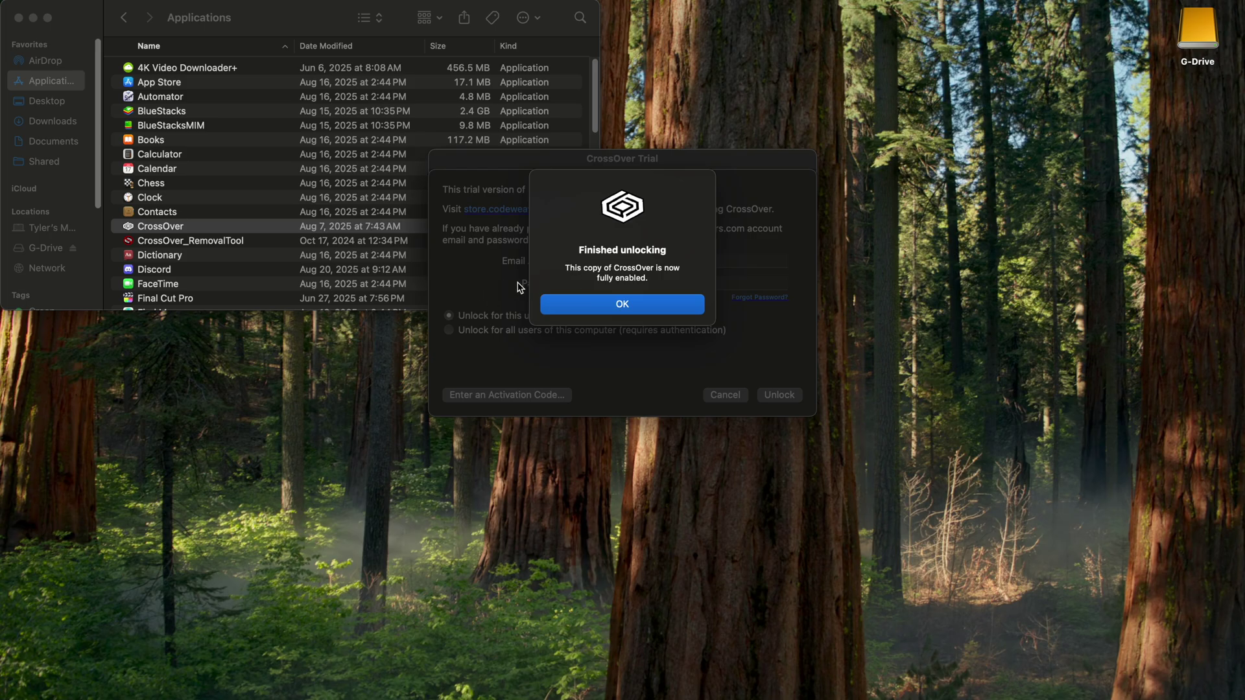
{"action": "left_click", "coordinate": [622, 308]}
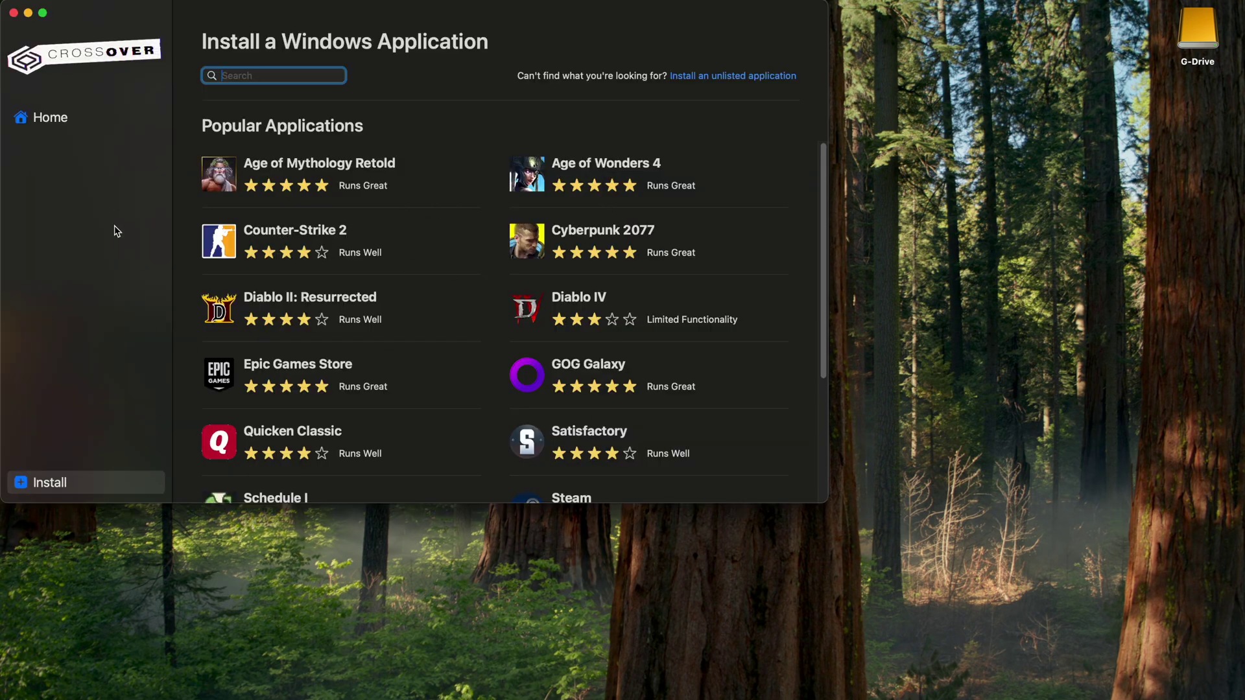
Search the Windows application list for 'genshin' and start installing Genshin Impact
{"action": "left_click", "coordinate": [59, 120]}
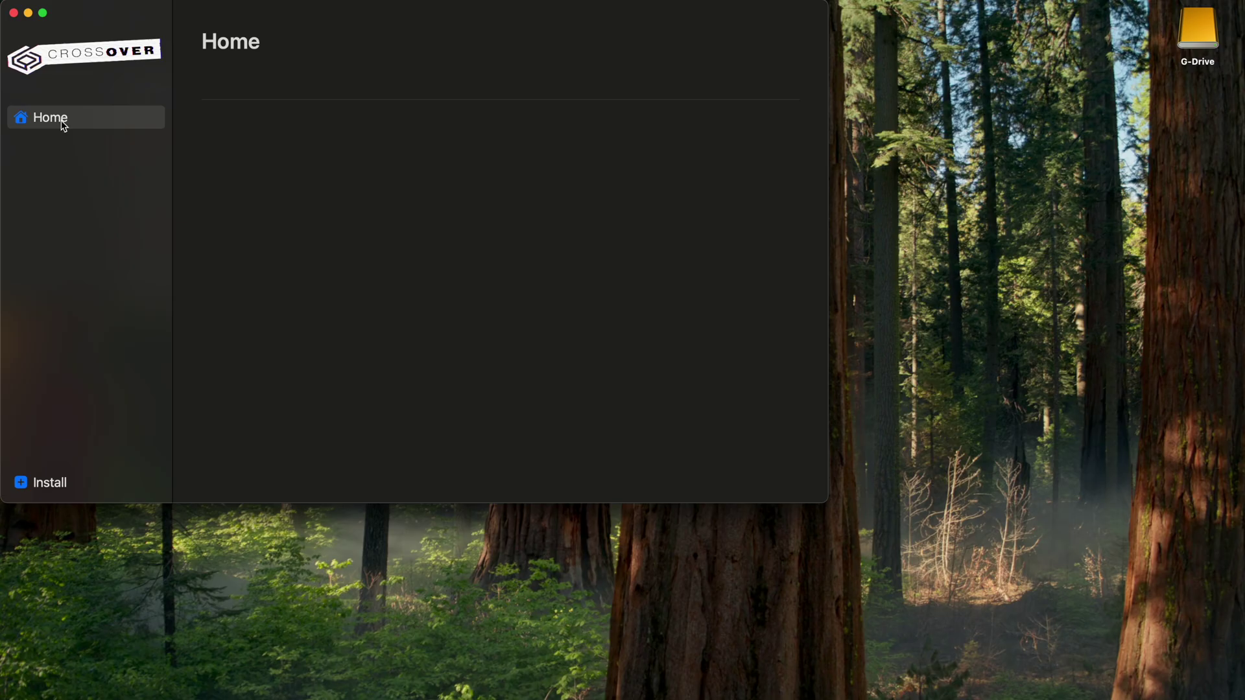
{"action": "left_click", "coordinate": [38, 488]}
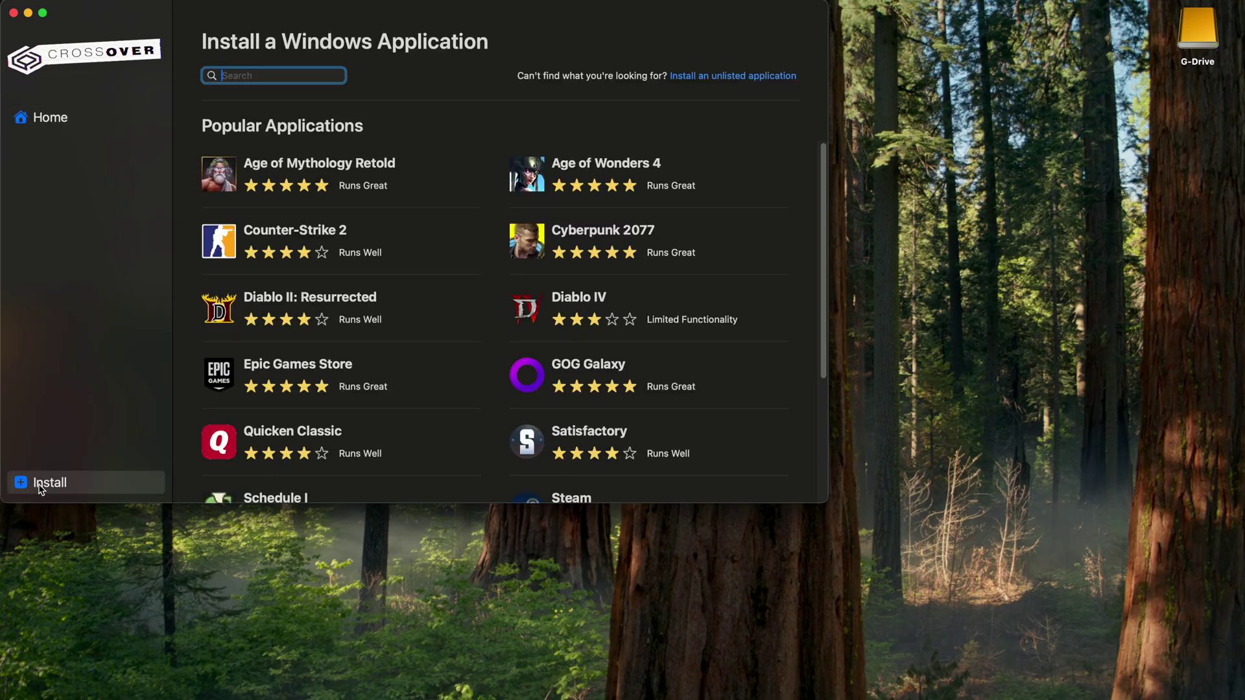
{"action": "type", "text": "genshin"}
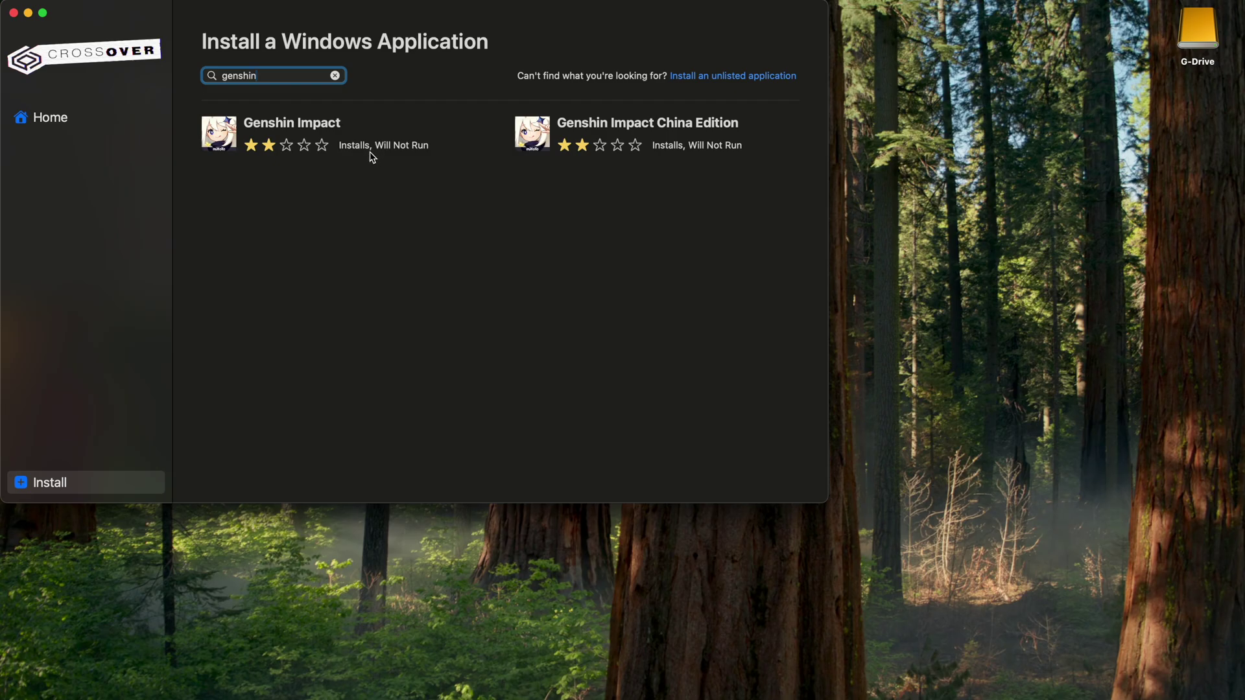
{"action": "left_click", "coordinate": [230, 140]}
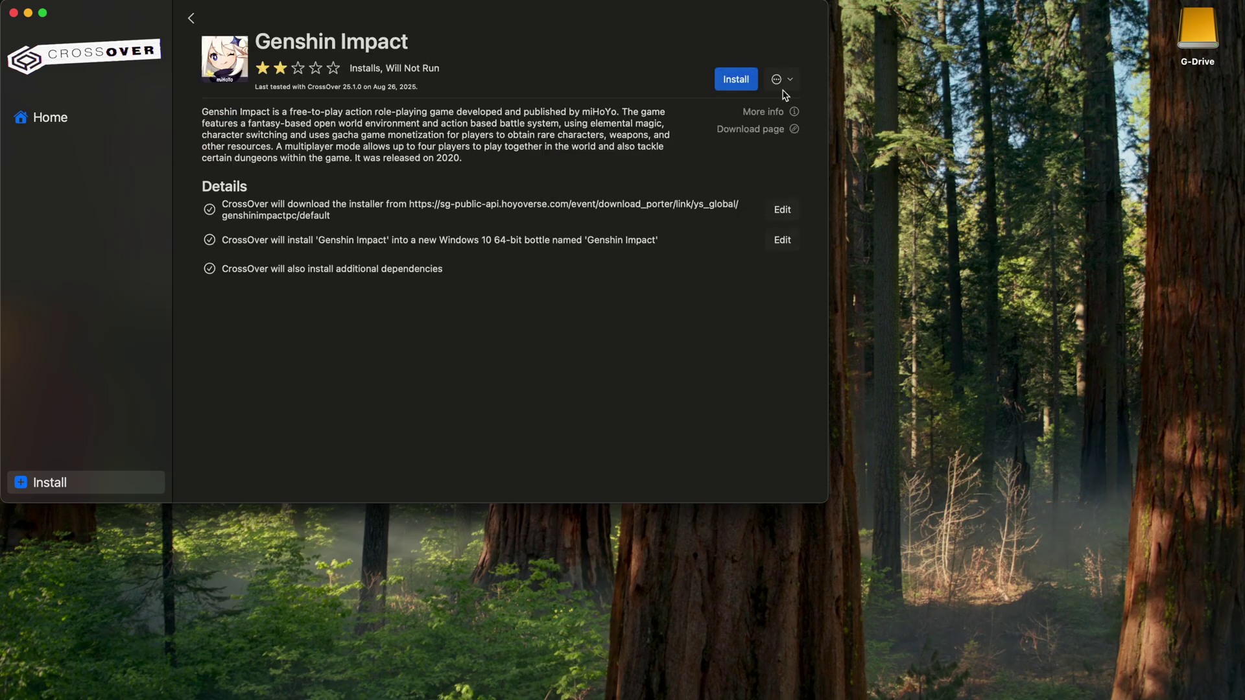
{"action": "left_click", "coordinate": [738, 80]}
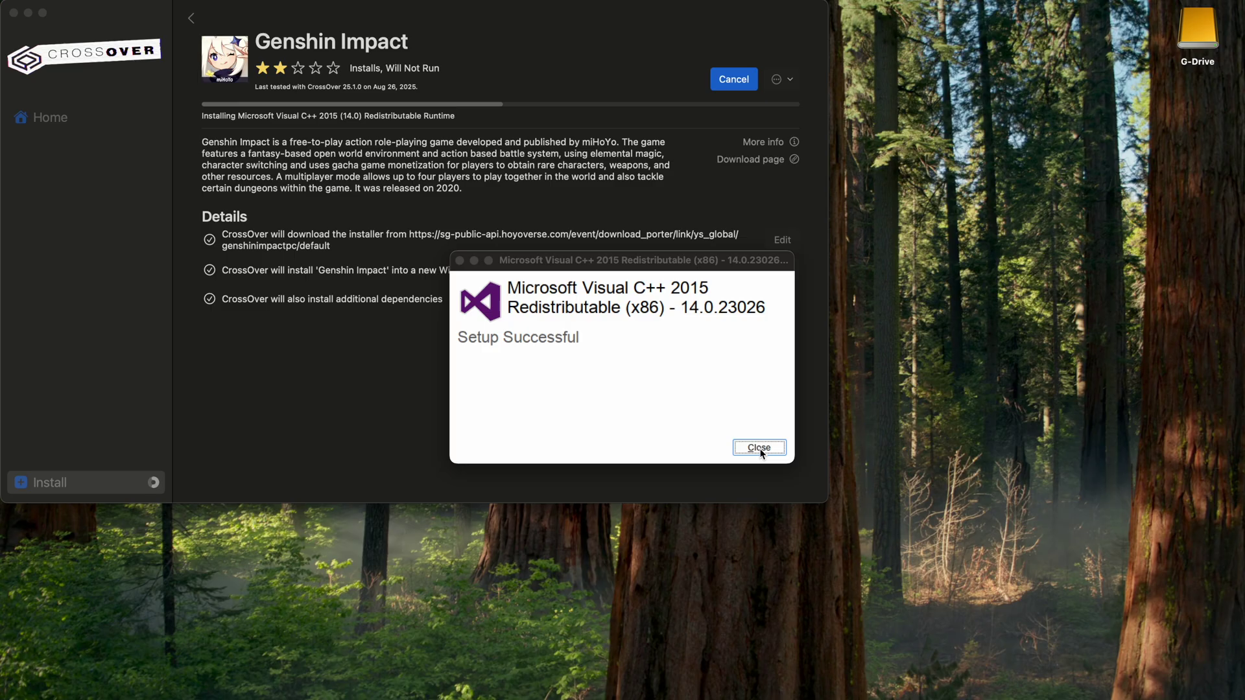
Finish the 32-bit Visual C++ setup, accept Terms and Privacy Policy, and run Quick Installation
{"action": "left_click", "coordinate": [760, 451]}
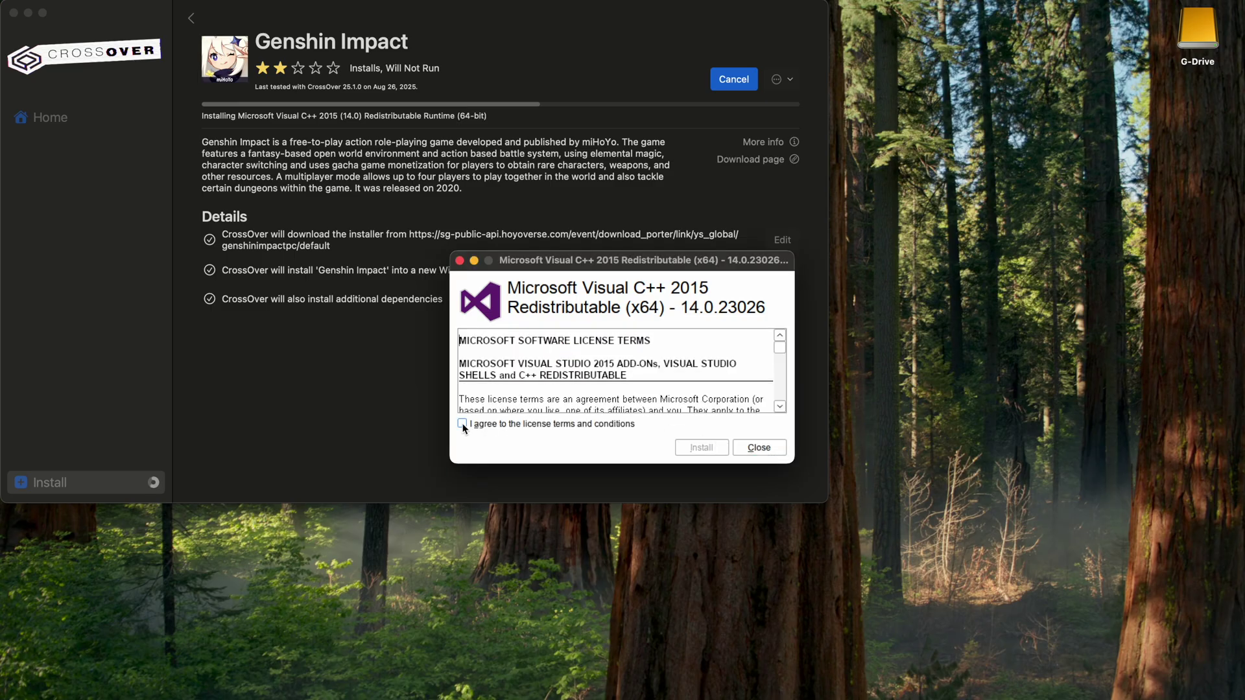
{"action": "left_click", "coordinate": [357, 461]}
{"action": "left_click", "coordinate": [358, 480]}
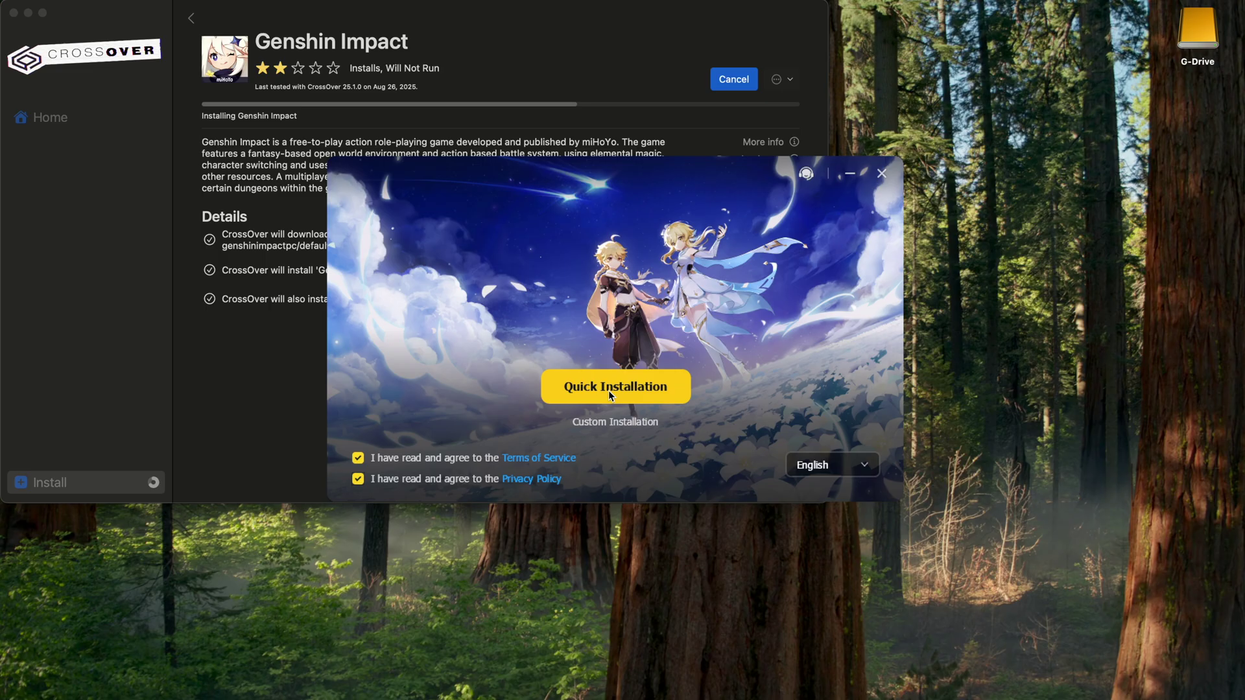
{"action": "left_click", "coordinate": [608, 390]}
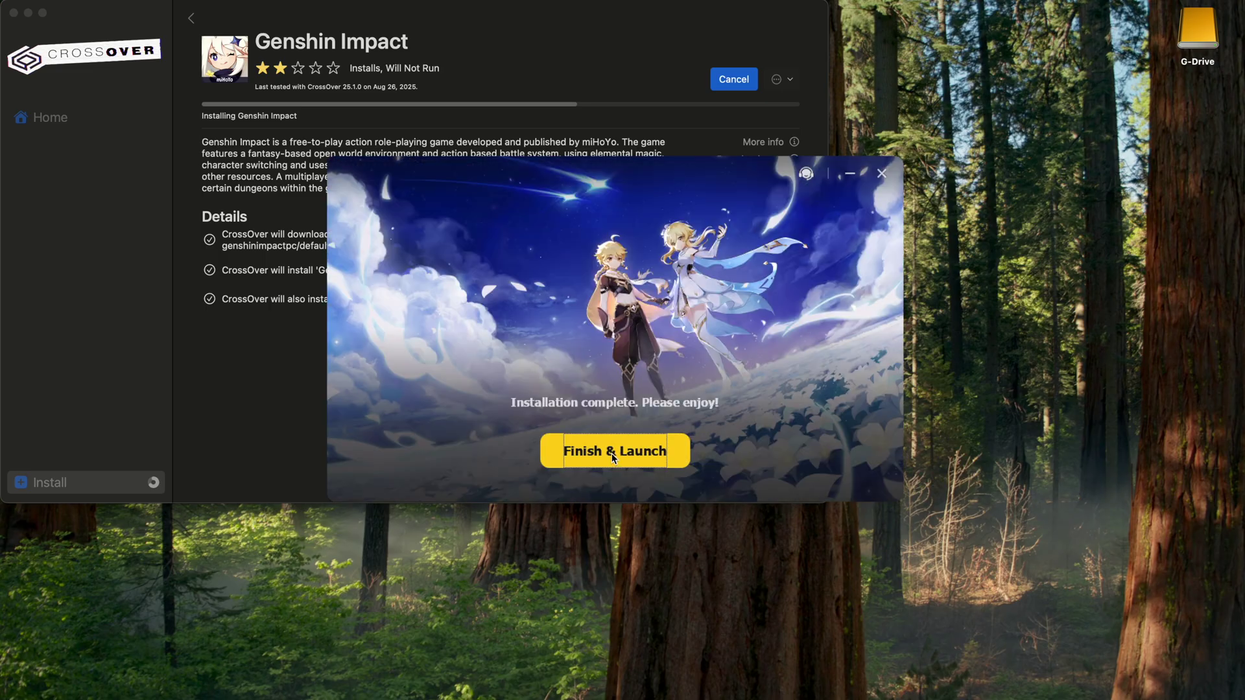
Launch HoYoPlay and start the Genshin Impact download without desktop or Start Menu shortcuts
{"action": "left_click", "coordinate": [612, 454]}
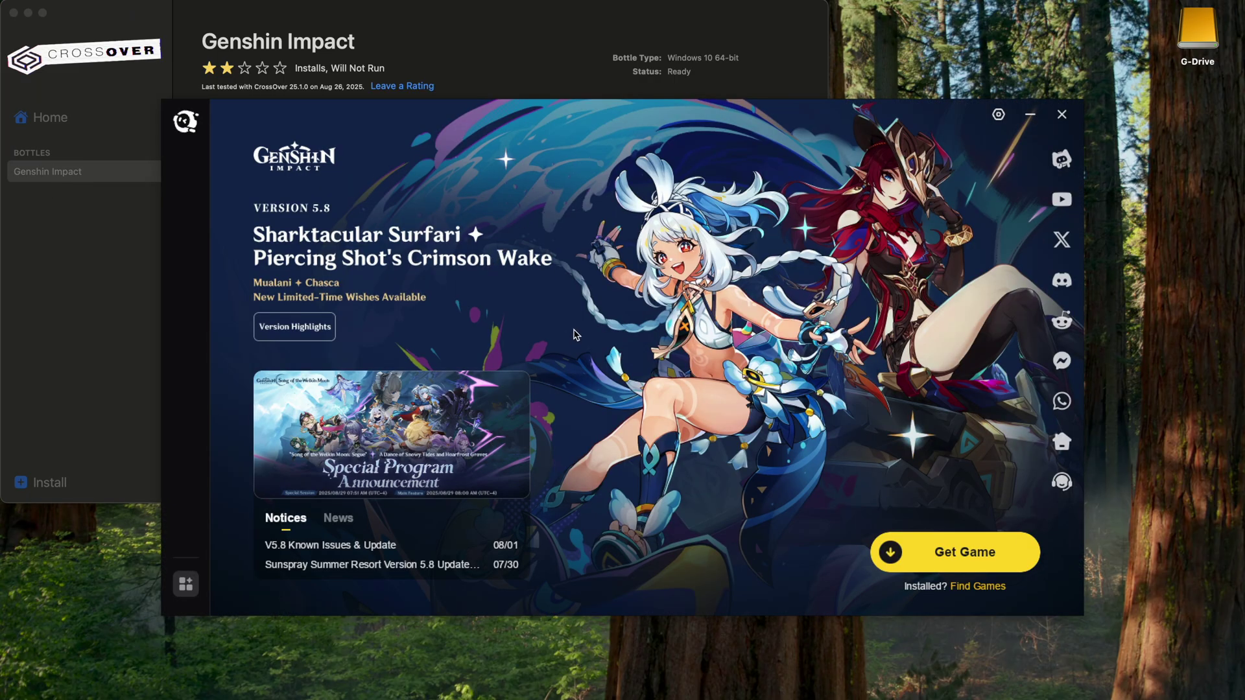
{"action": "left_click", "coordinate": [962, 555]}
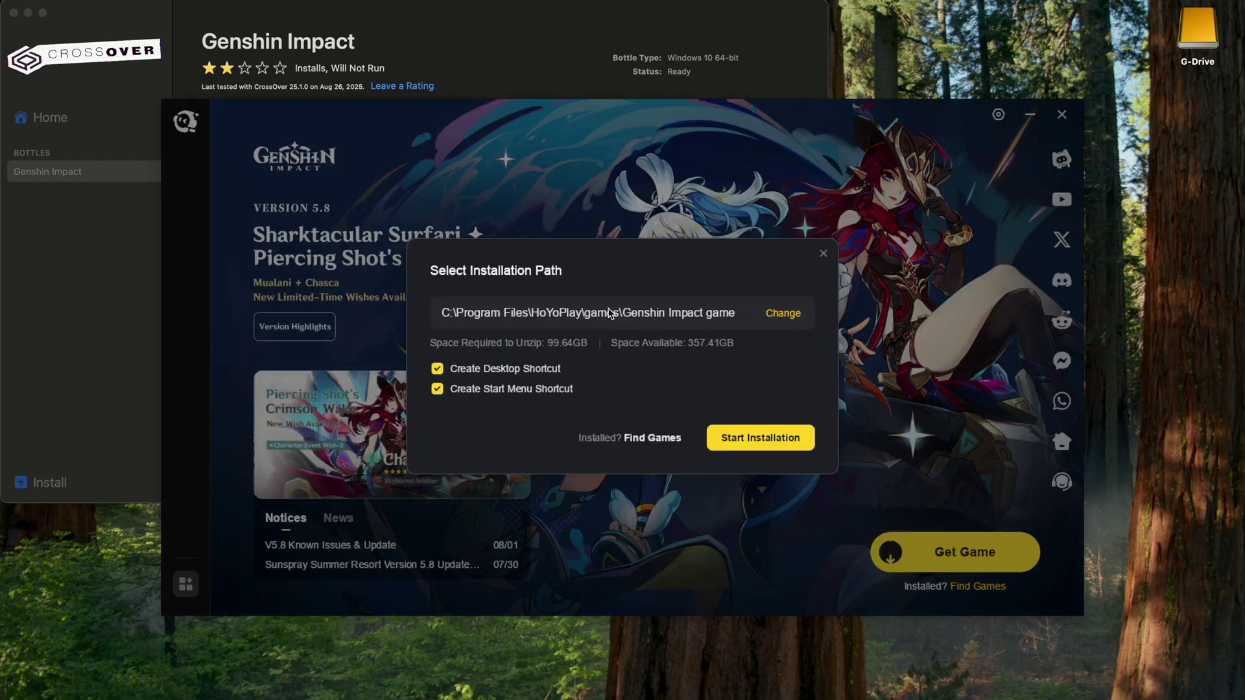
{"action": "left_click", "coordinate": [438, 369]}
{"action": "left_click", "coordinate": [438, 389]}
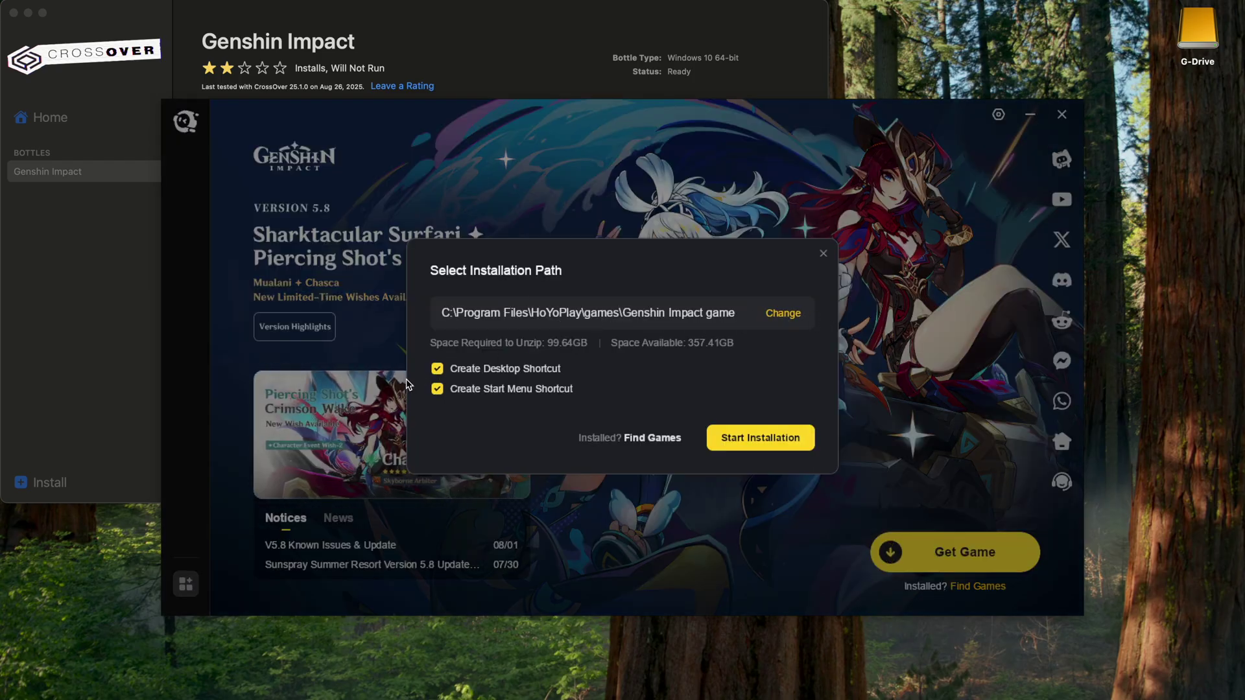
{"action": "left_click", "coordinate": [764, 439]}
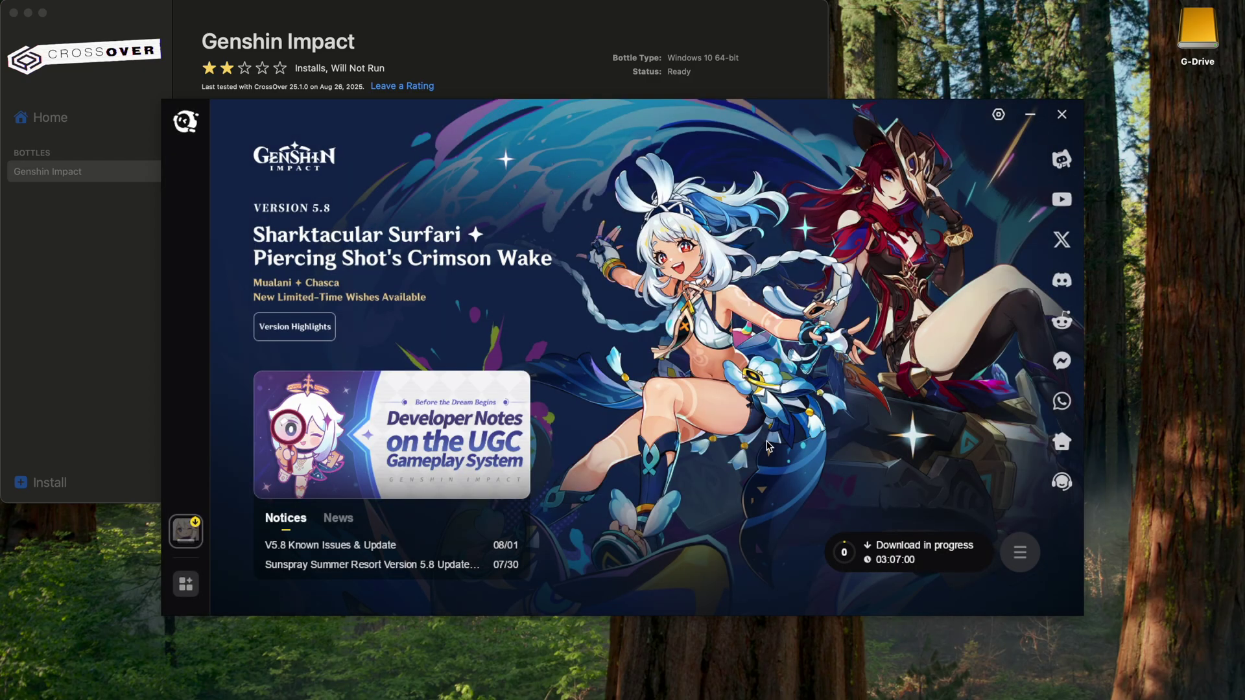